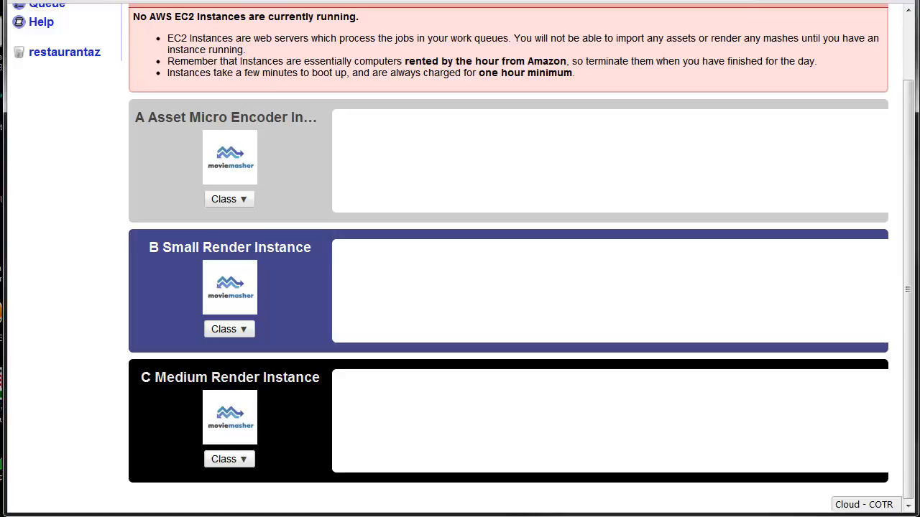
Step: Look through the files in the restaurantaz Inbox and return to the Cloud page
click(64, 51)
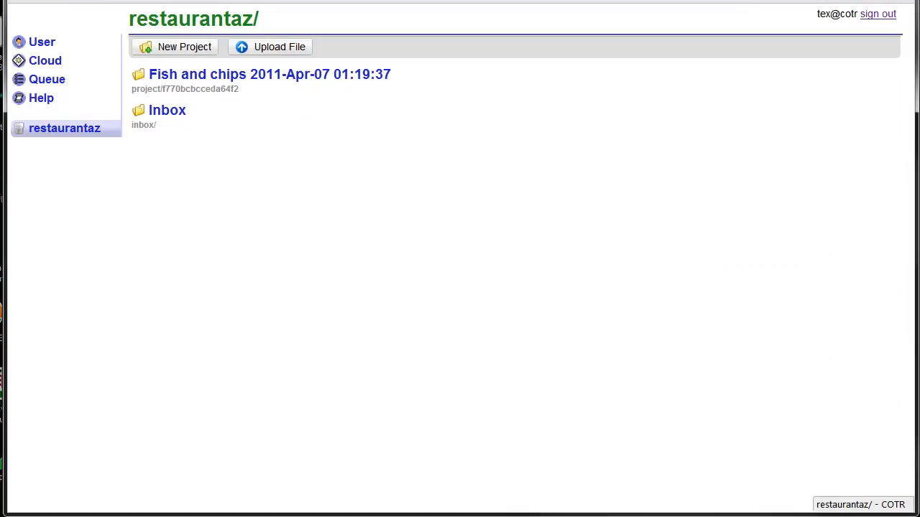
click(396, 123)
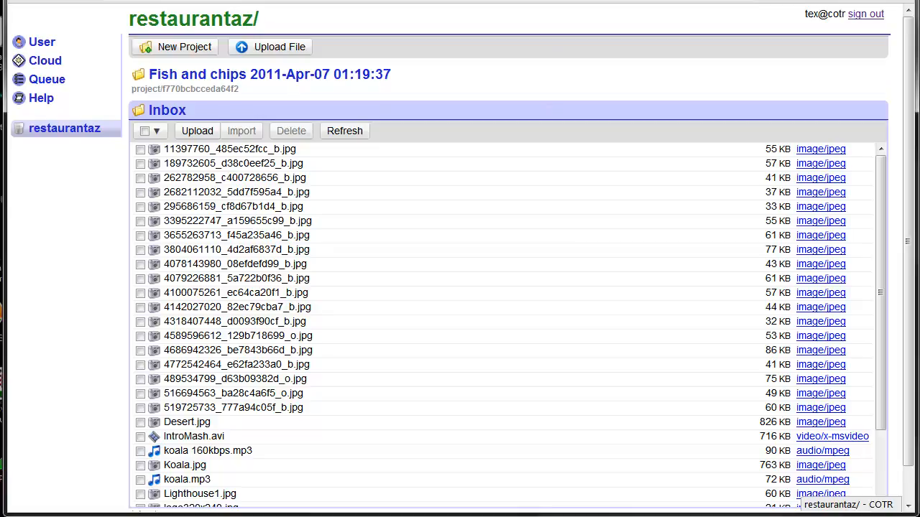
key(ctrl+Tab)
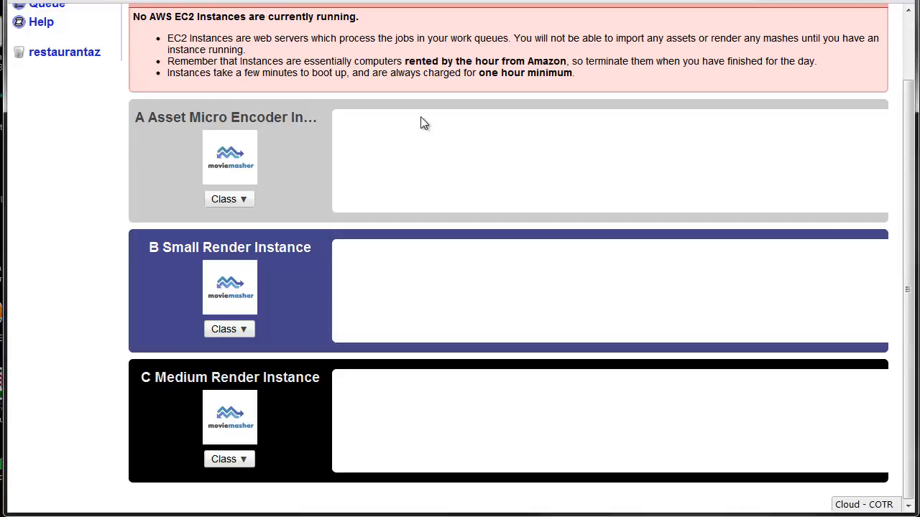
Step: Review the settings for starting an EC2 instance and close them without launching one
scroll(421, 124, up, 2)
click(228, 47)
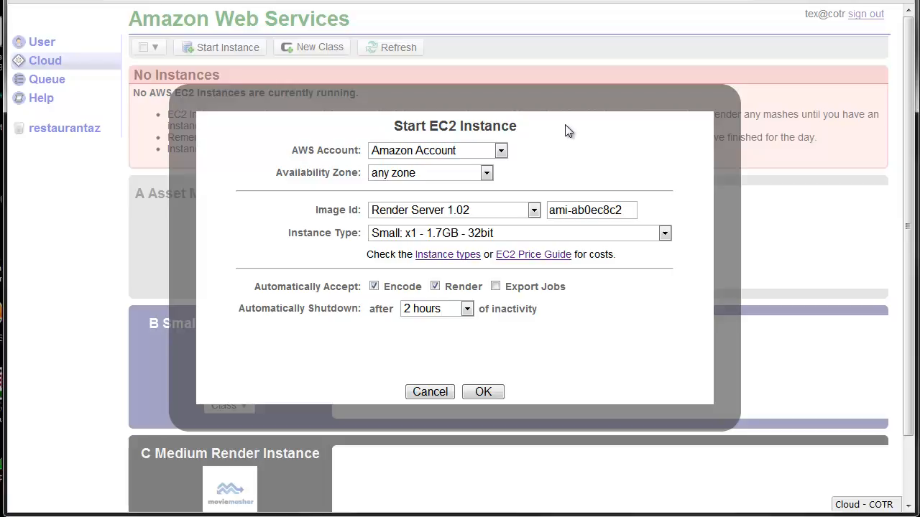
click(430, 392)
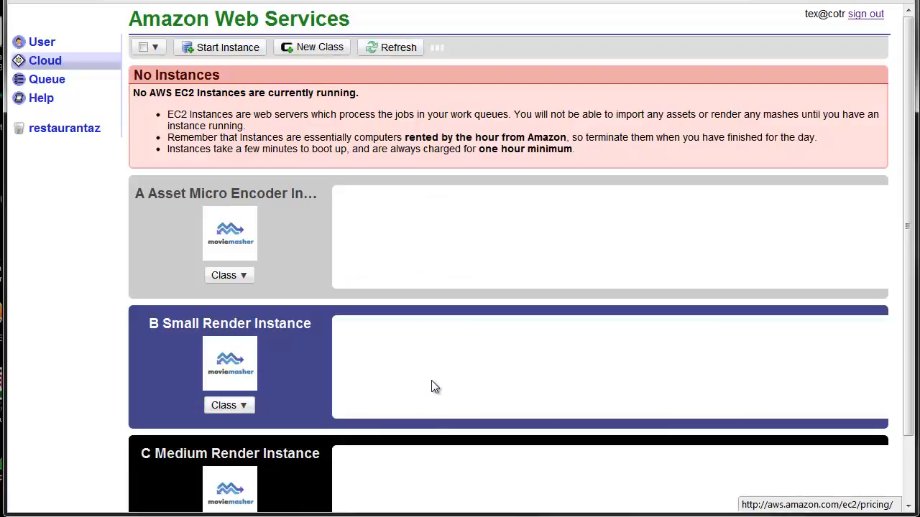
scroll(602, 253, down, 2)
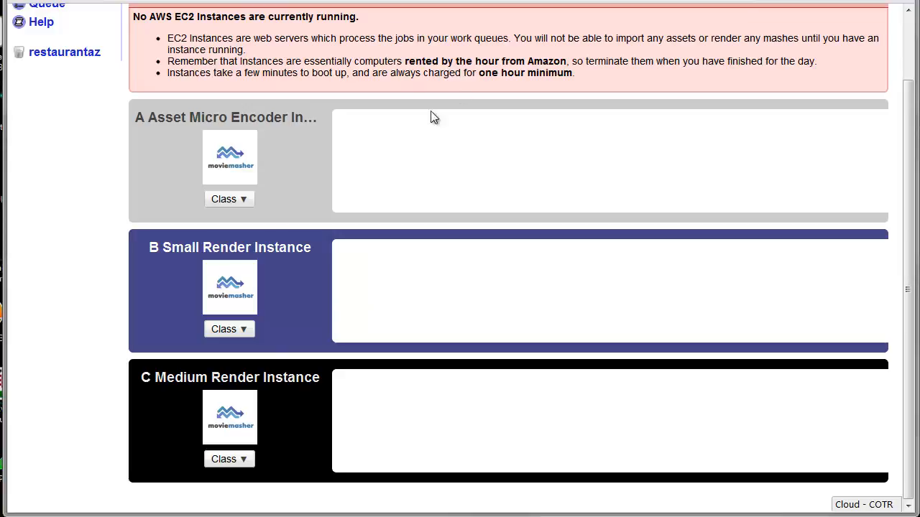
Step: Begin a new instance class and name it "Free Micro Instance Assets"
scroll(487, 149, up, 2)
click(324, 43)
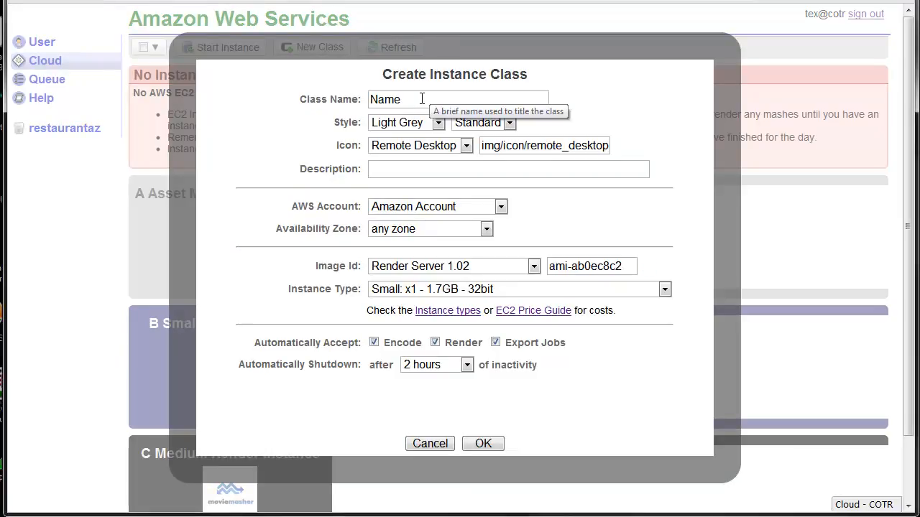
double_click(422, 98)
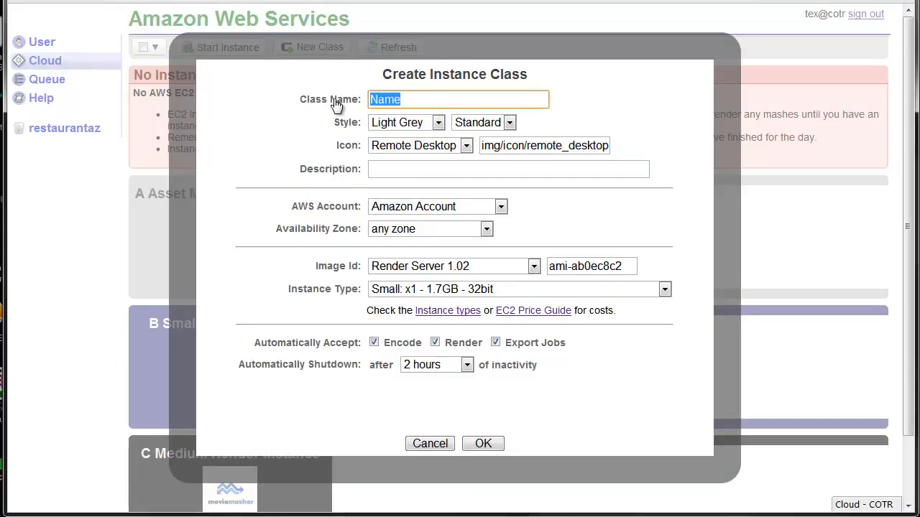
text(F)
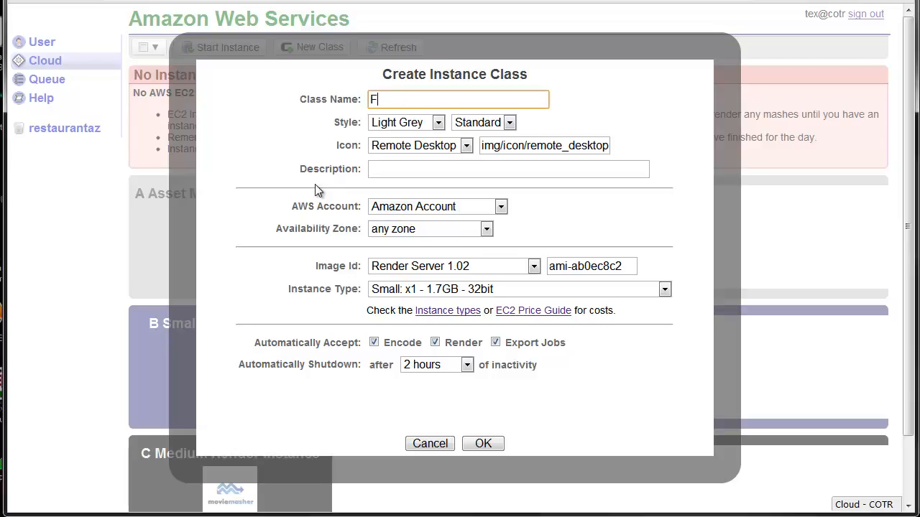
text(ree Micro Instance)
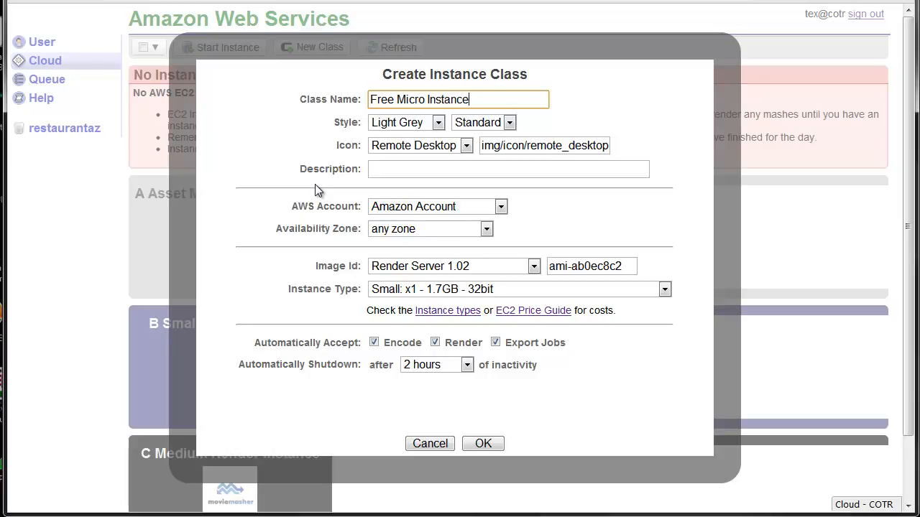
text( Assets)
Step: Style the class as Dark Green and Wide, and give it the MovieMasher icon
click(439, 123)
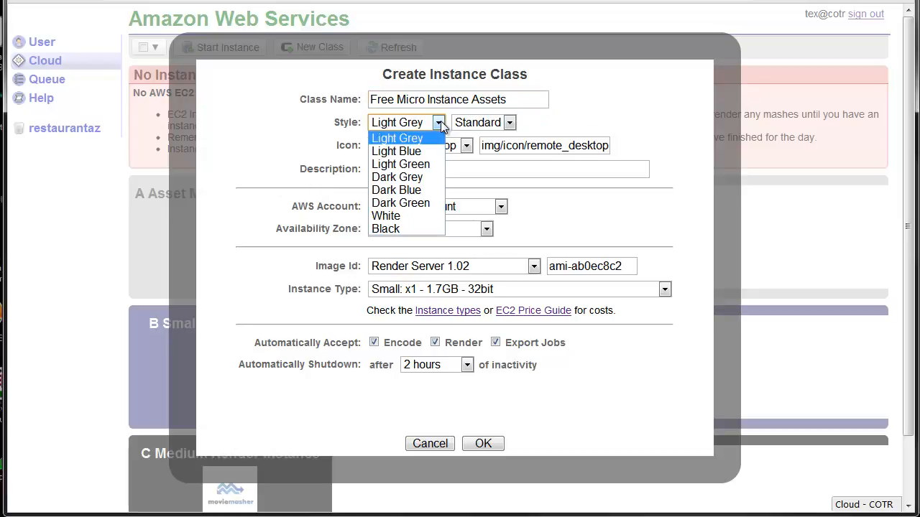
click(425, 205)
click(494, 124)
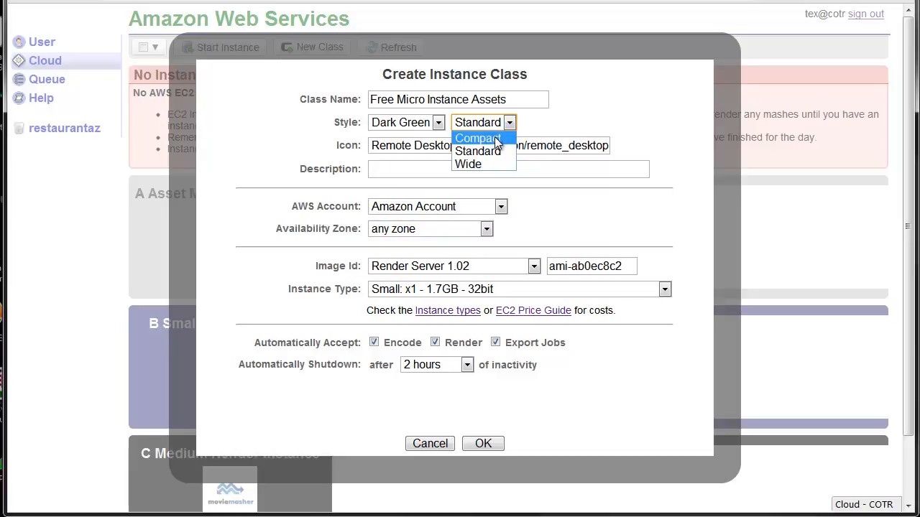
click(482, 163)
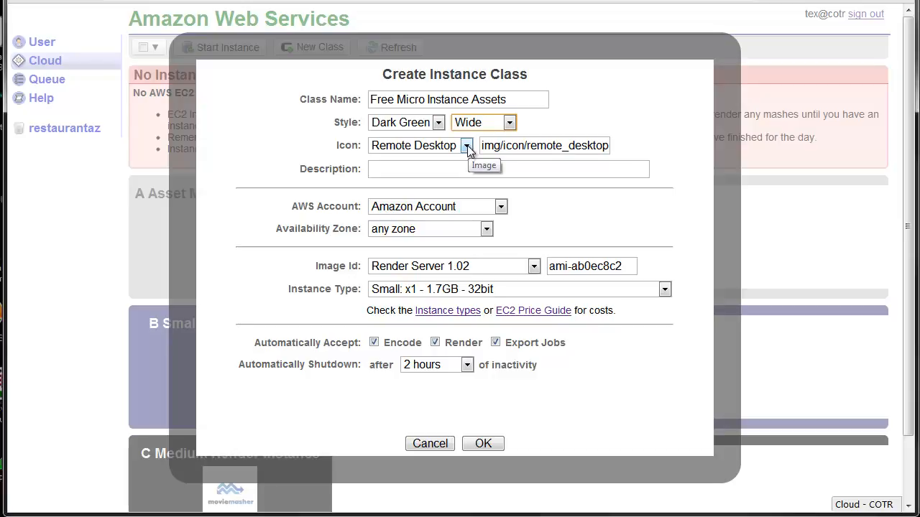
click(466, 146)
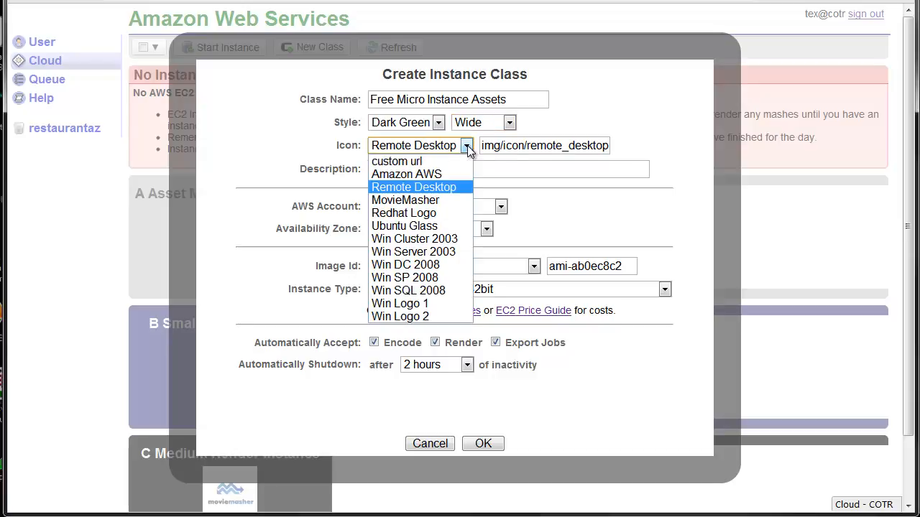
click(442, 199)
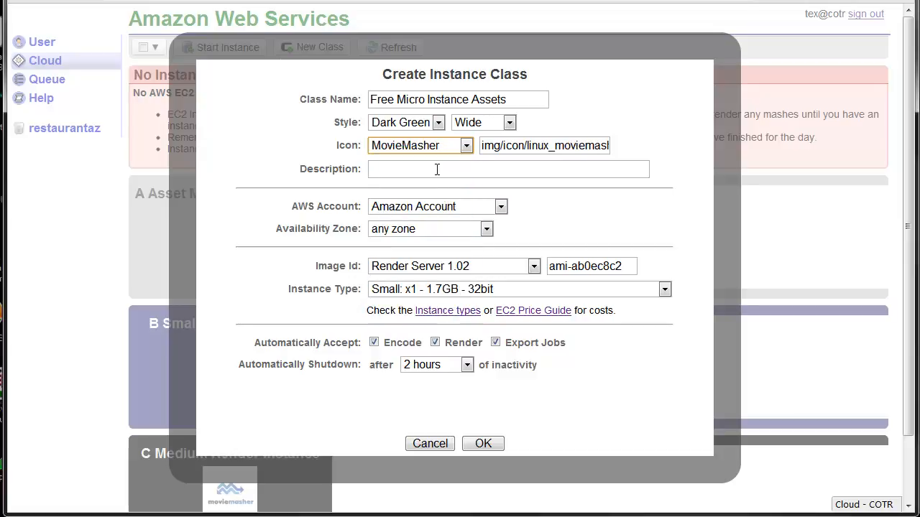
Step: Enter the class description "Free micro instance for encoding assets only"
drag(520, 96, 323, 87)
key(ctrl+c)
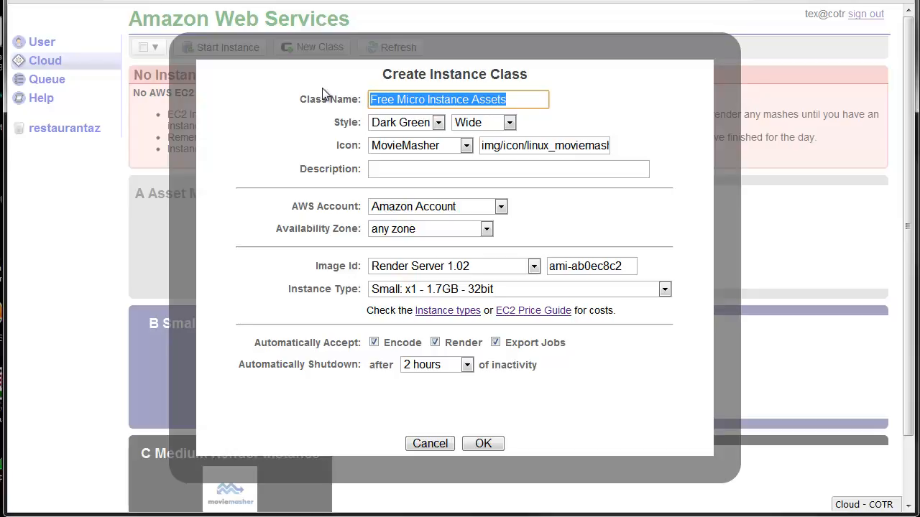
click(425, 173)
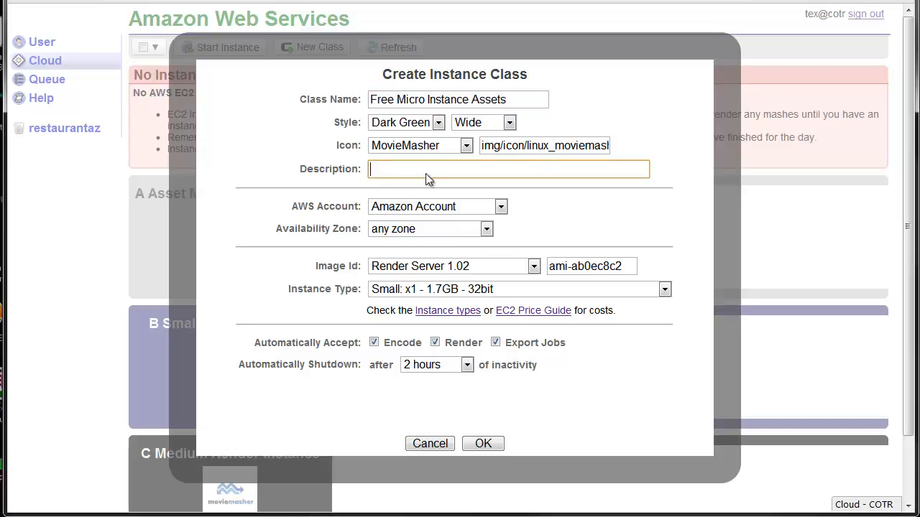
key(ctrl+v)
drag(533, 170, 342, 185)
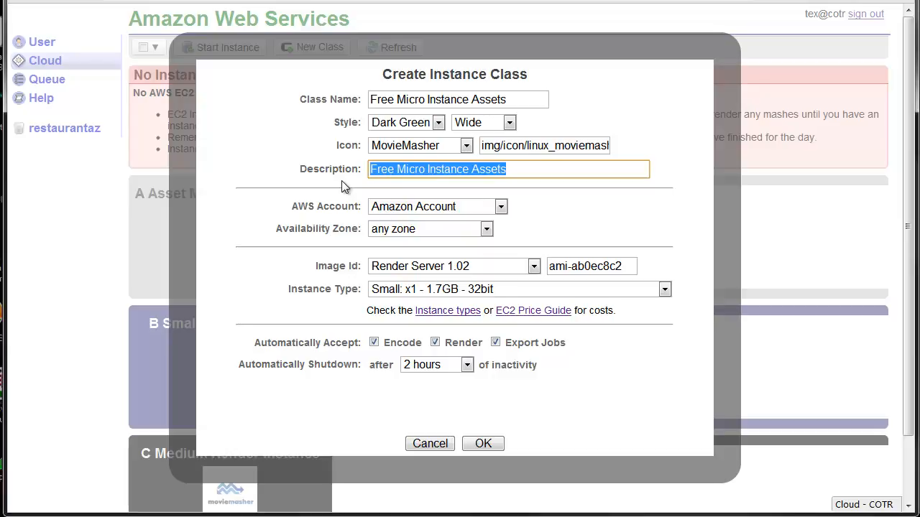
text(Free micro instance for encoding assets only)
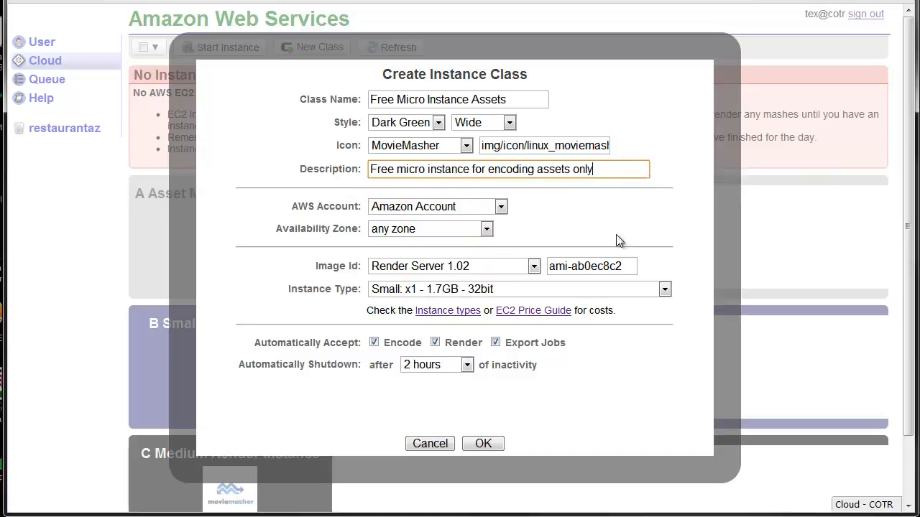
Step: Keep Amazon Account, any zone and the Render Server 1.02 image, and set the instance type to "Micro: x2 - 613MB - 32/64bit"
click(504, 208)
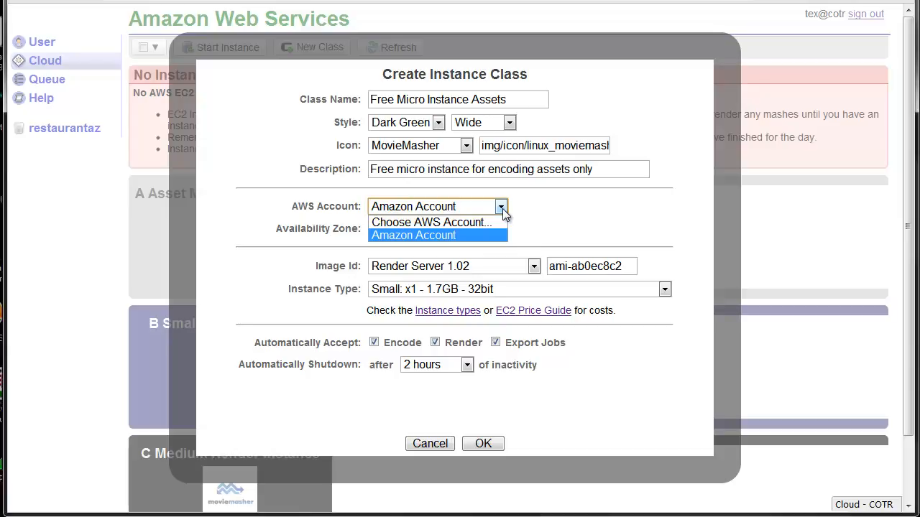
click(500, 209)
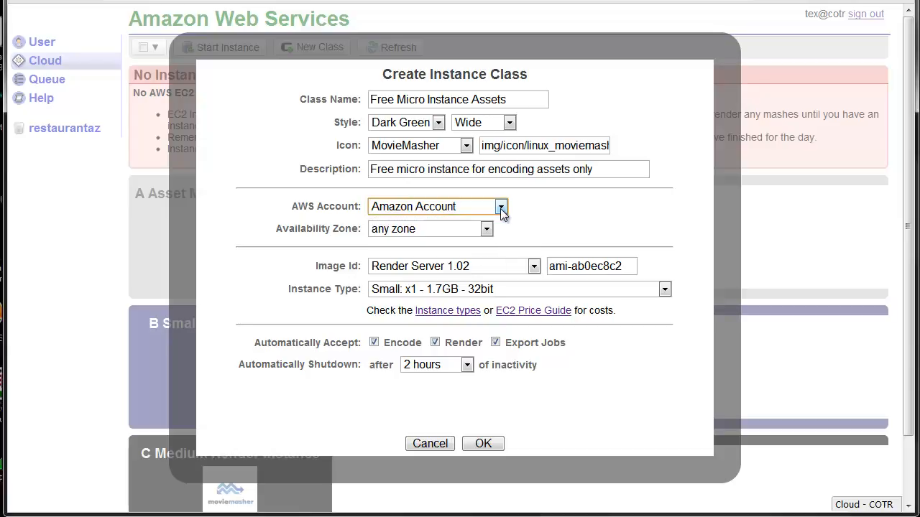
click(490, 232)
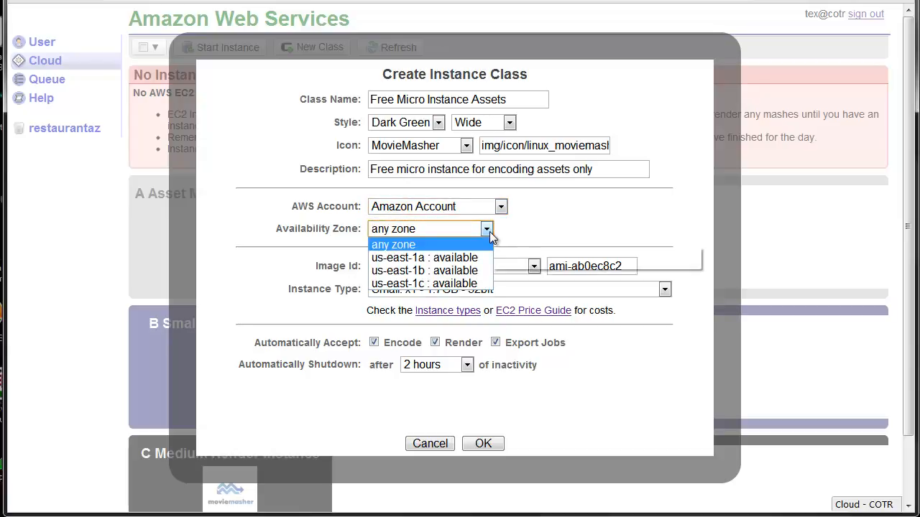
click(489, 231)
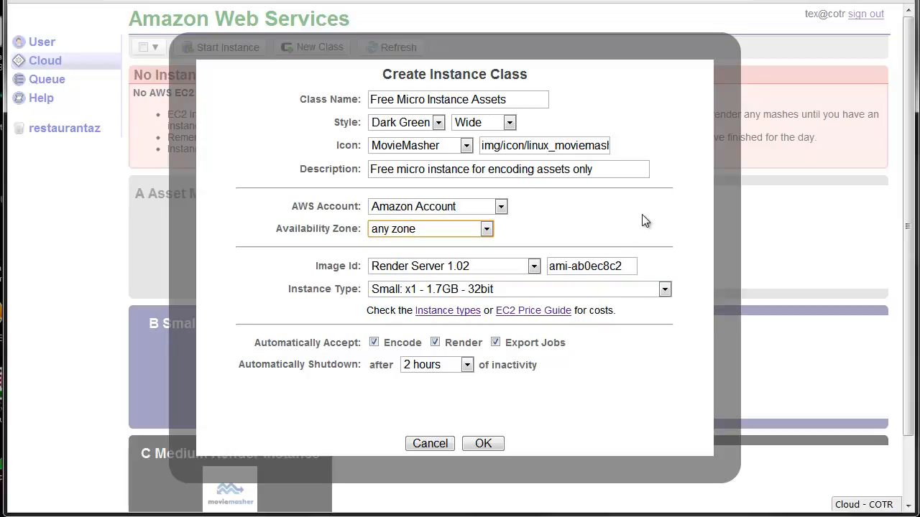
click(686, 207)
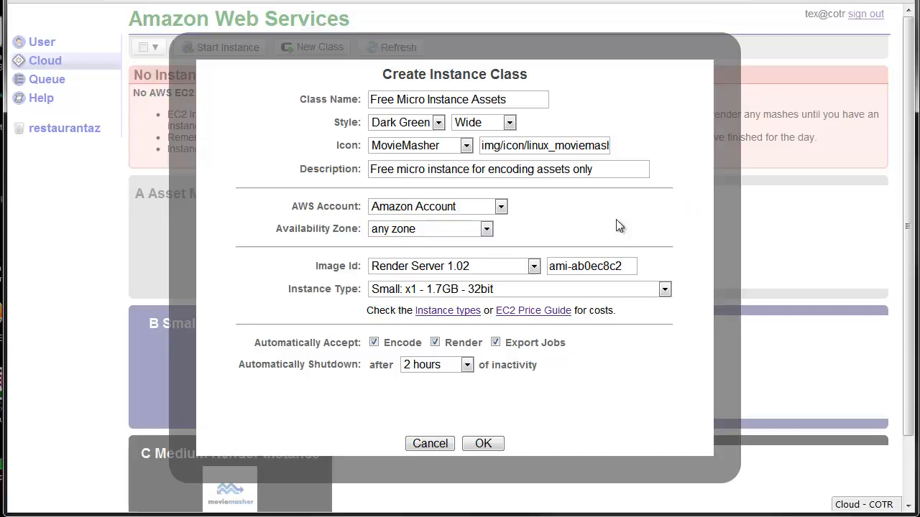
click(450, 267)
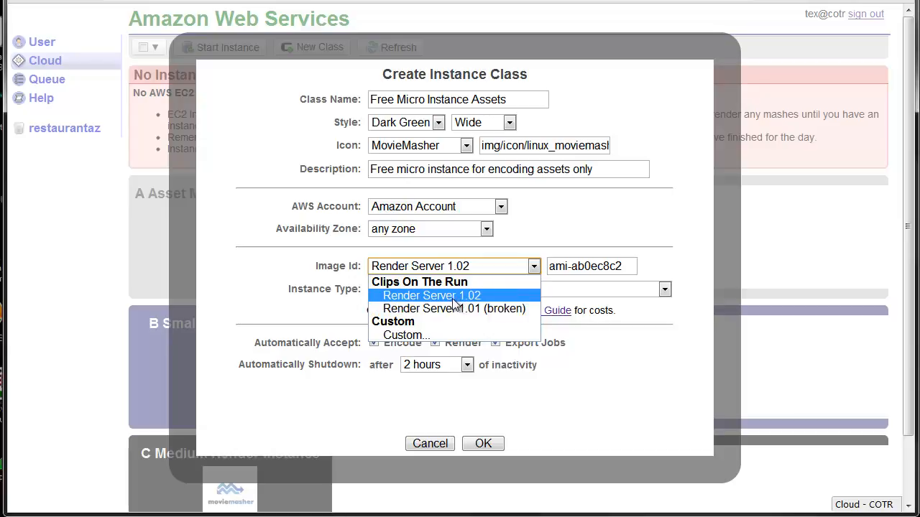
click(452, 298)
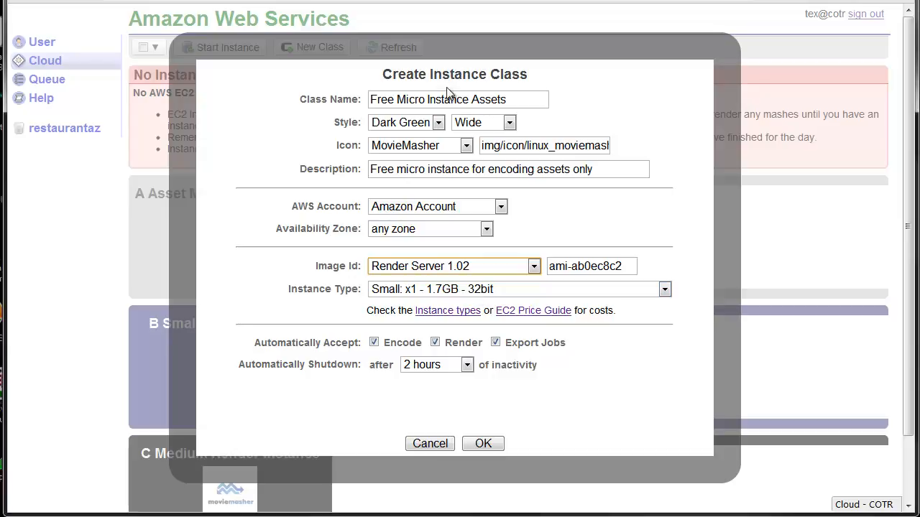
click(493, 291)
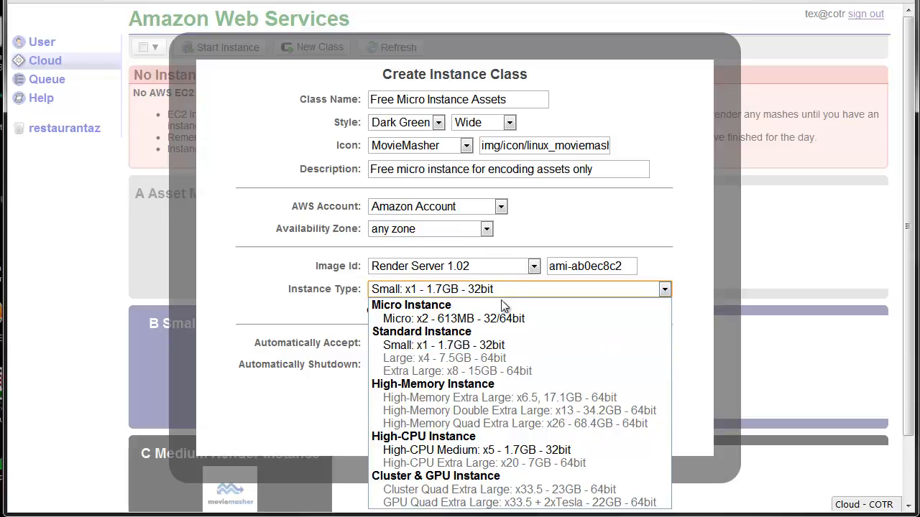
click(466, 320)
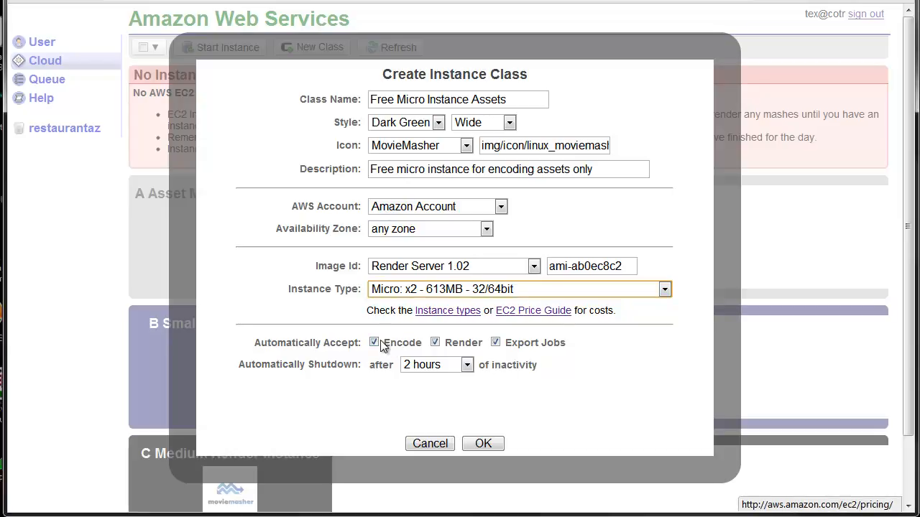
Step: Exclude Render and Export Jobs from automatic acceptance, and set automatic shutdown to never
click(435, 343)
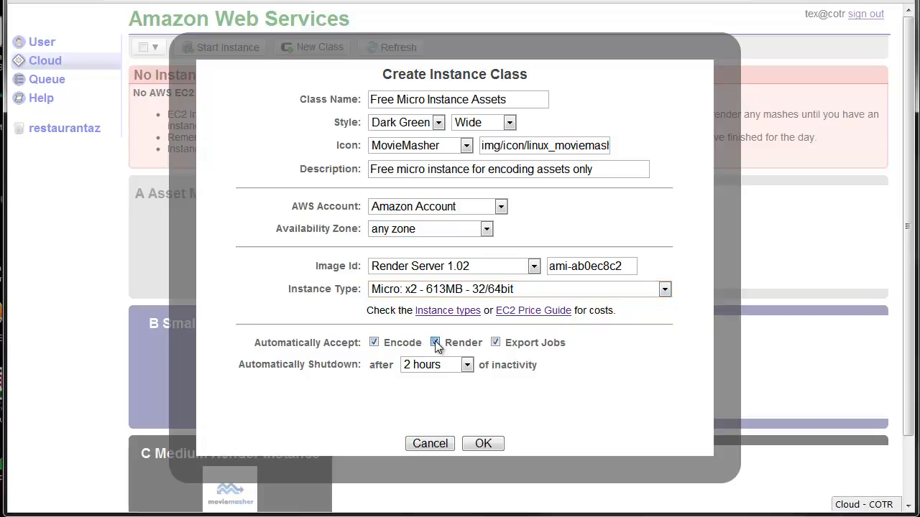
click(496, 342)
click(467, 365)
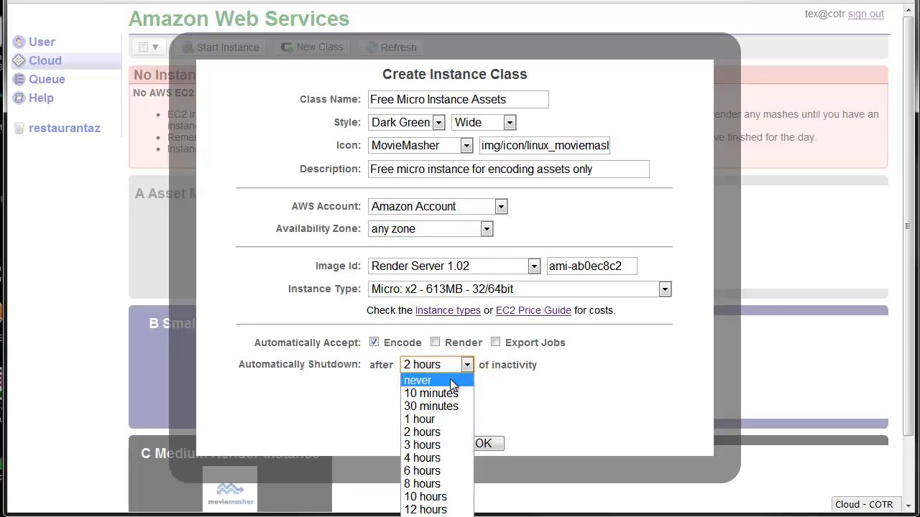
click(453, 385)
Step: Try an automatic shutdown after 8 hours of inactivity and set it back to never
click(436, 365)
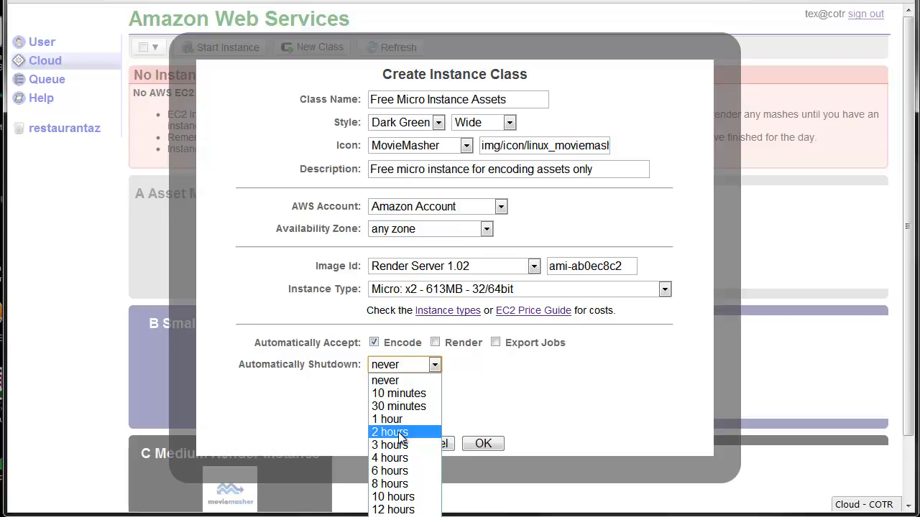
click(395, 485)
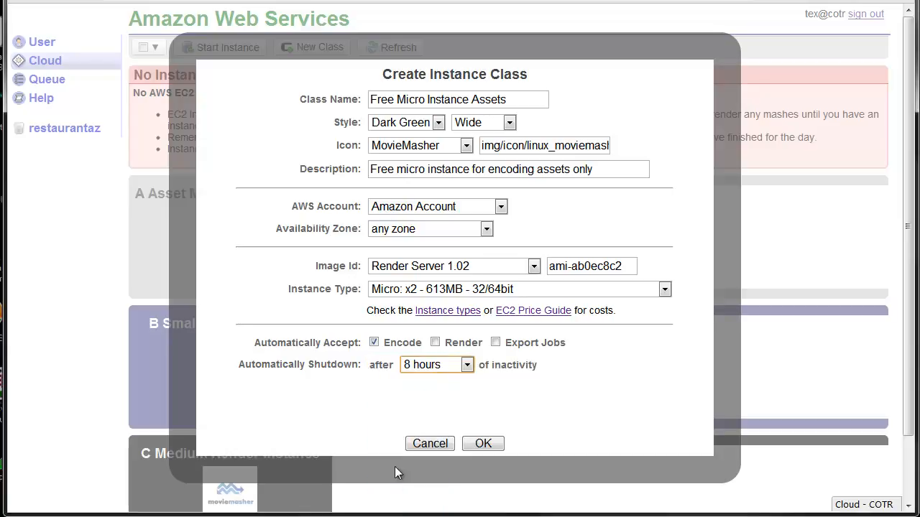
click(467, 365)
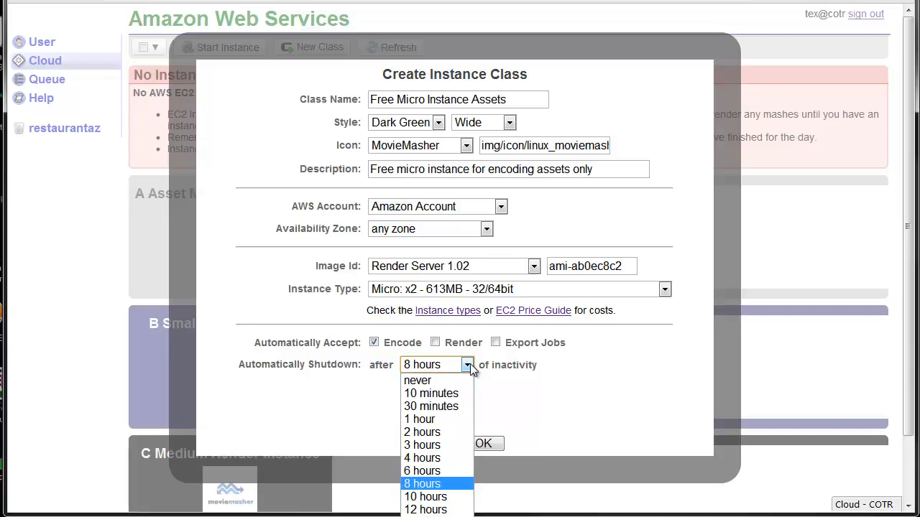
click(470, 364)
click(470, 364)
click(452, 380)
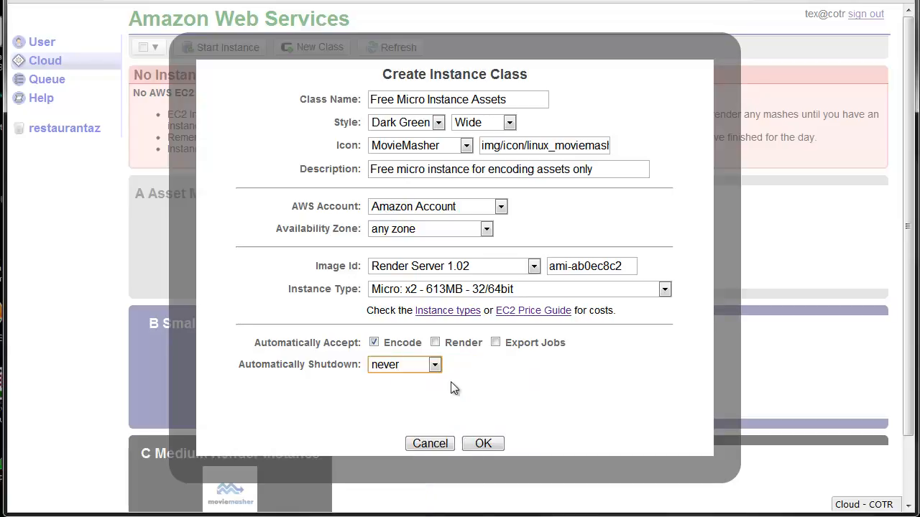
Step: Create the instance class with the entered settings and view it on the Cloud page
click(481, 443)
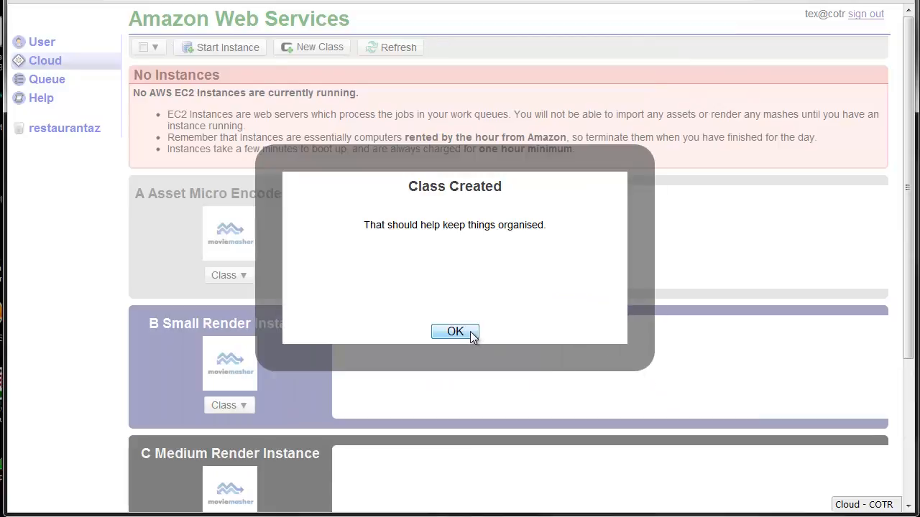
click(473, 335)
scroll(542, 290, down, 3)
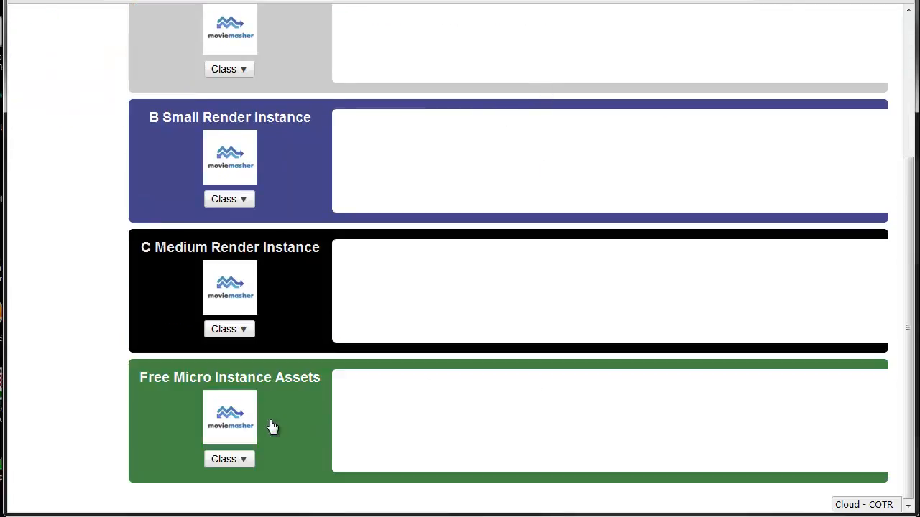
Step: Start an EC2 instance from the Free Micro Instance Assets class with its preset settings and dismiss the creation notice
mouse_move(225, 417)
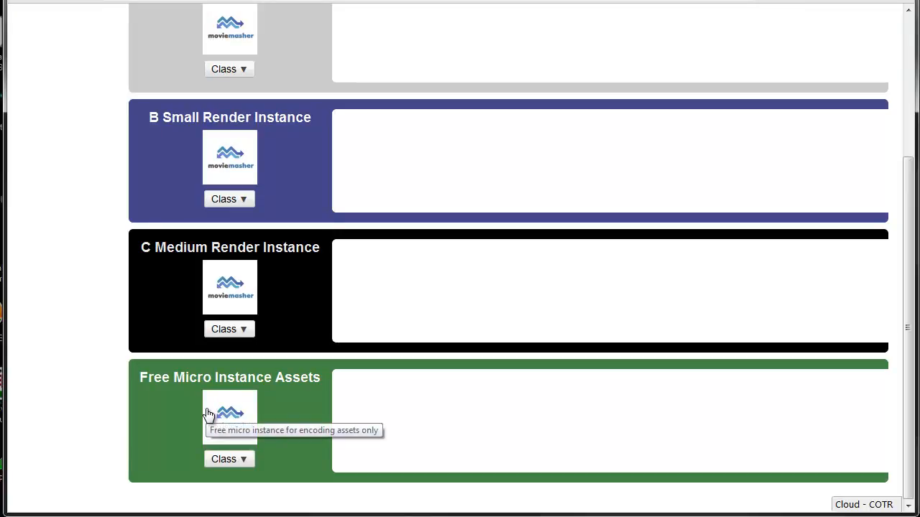
click(240, 458)
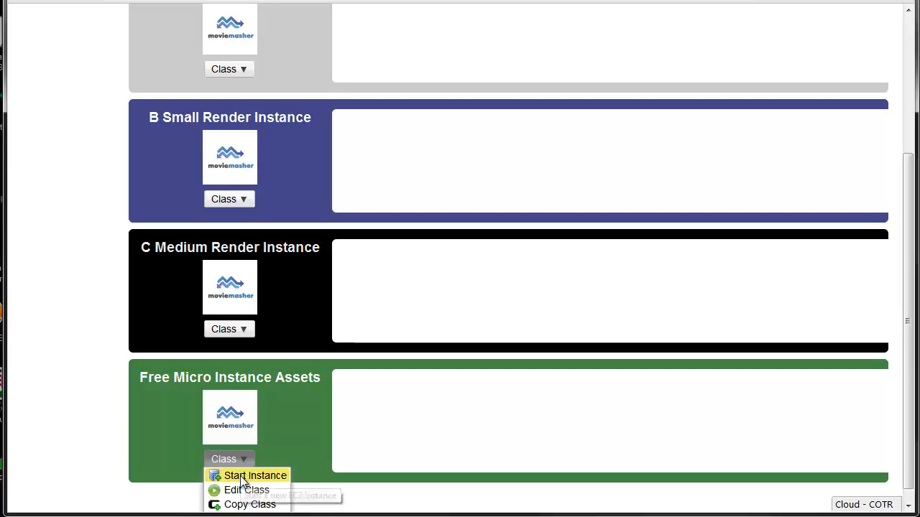
click(240, 476)
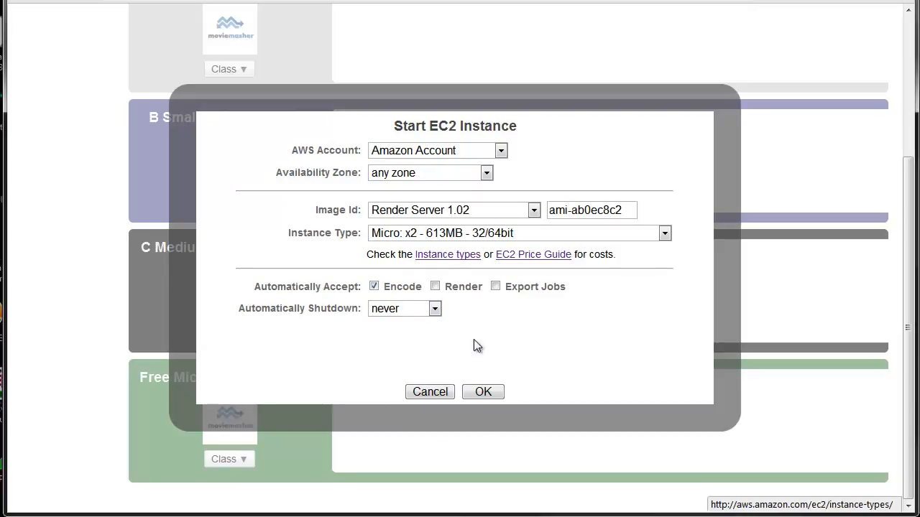
click(491, 389)
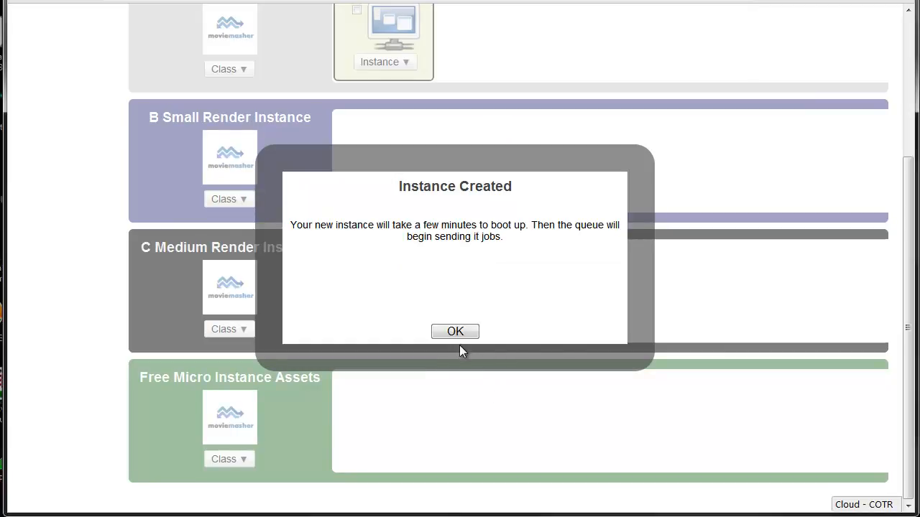
click(455, 332)
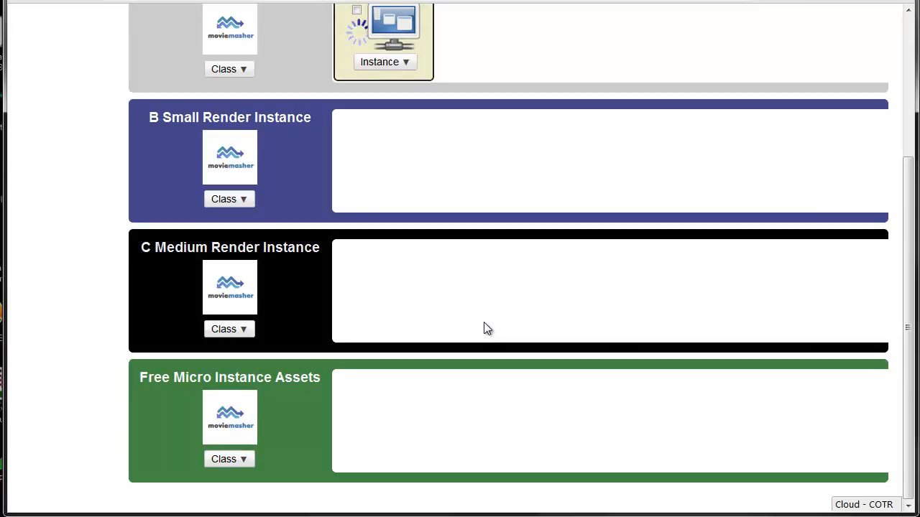
Step: Expand the new instance in the A Asset Micro Encoder class and examine its details and automatic shutdown choices
scroll(486, 331, up, 3)
scroll(486, 329, up, 1)
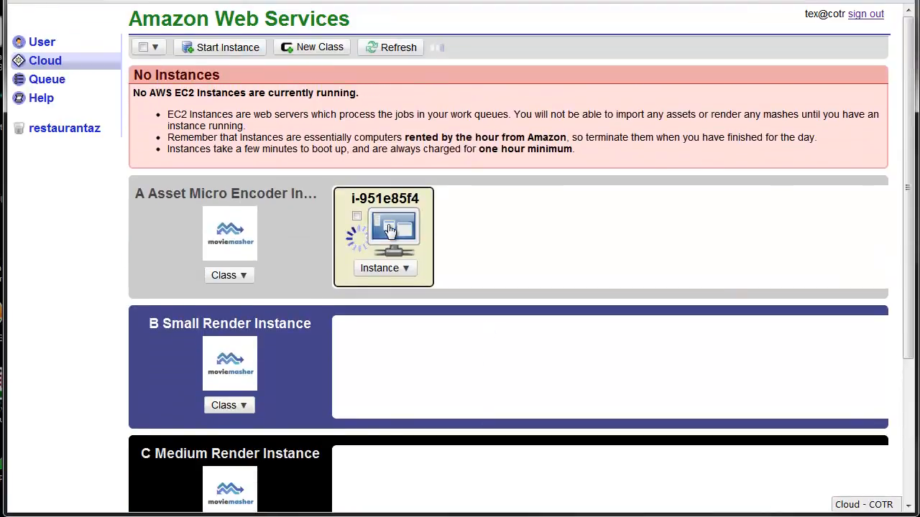
click(389, 229)
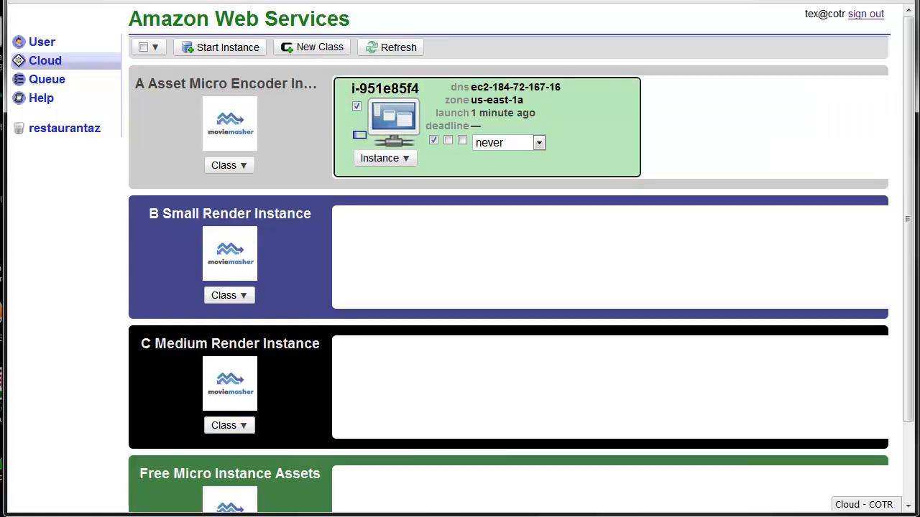
click(532, 143)
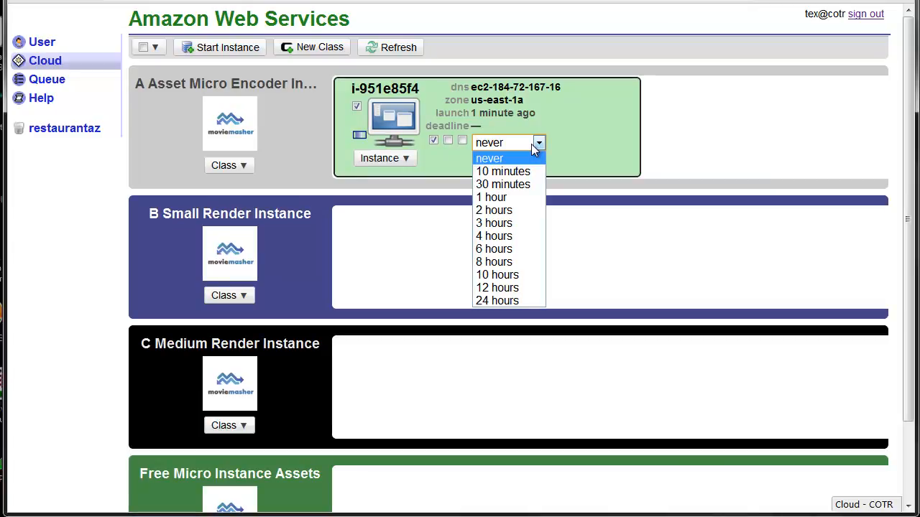
click(532, 144)
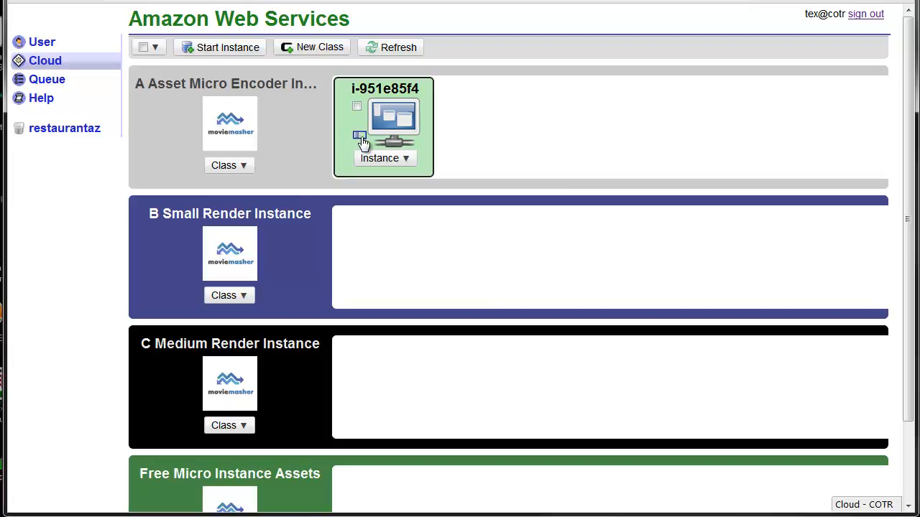
mouse_move(386, 121)
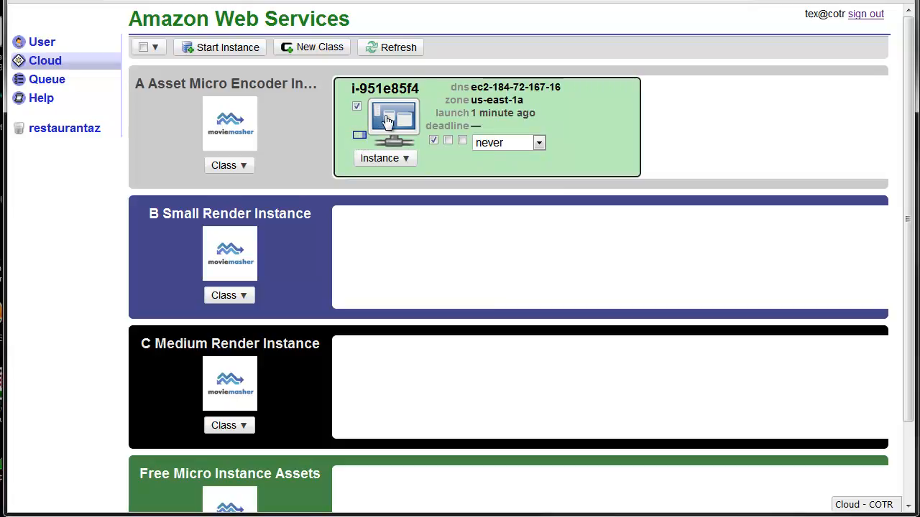
Step: Try a 2 hours automatic shutdown on the running instance and set it back to never
click(540, 143)
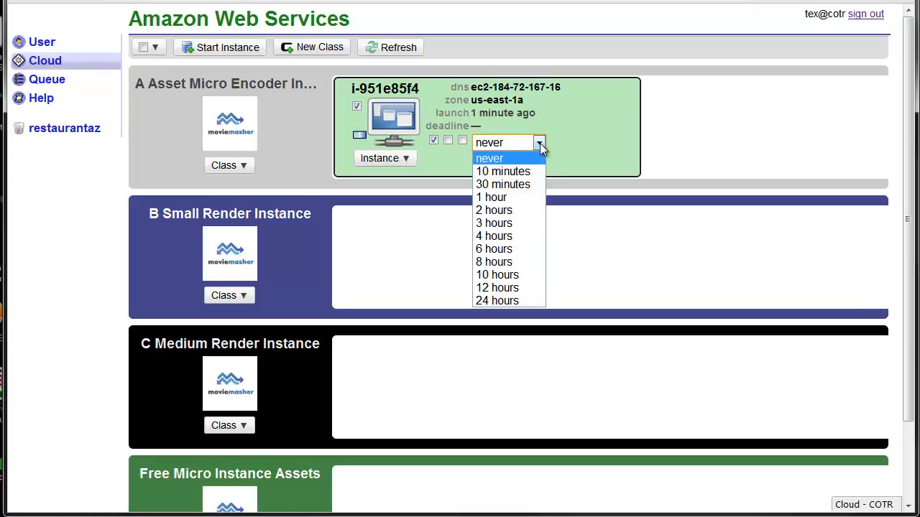
click(507, 211)
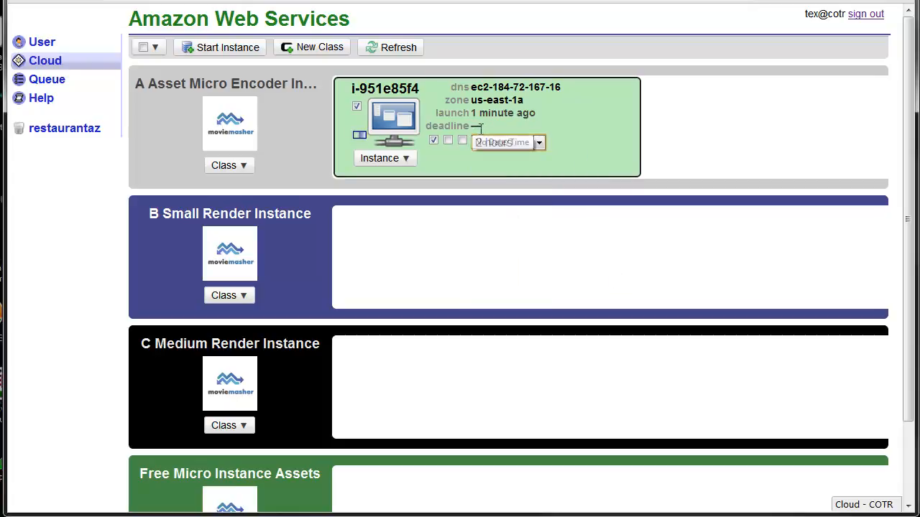
click(539, 143)
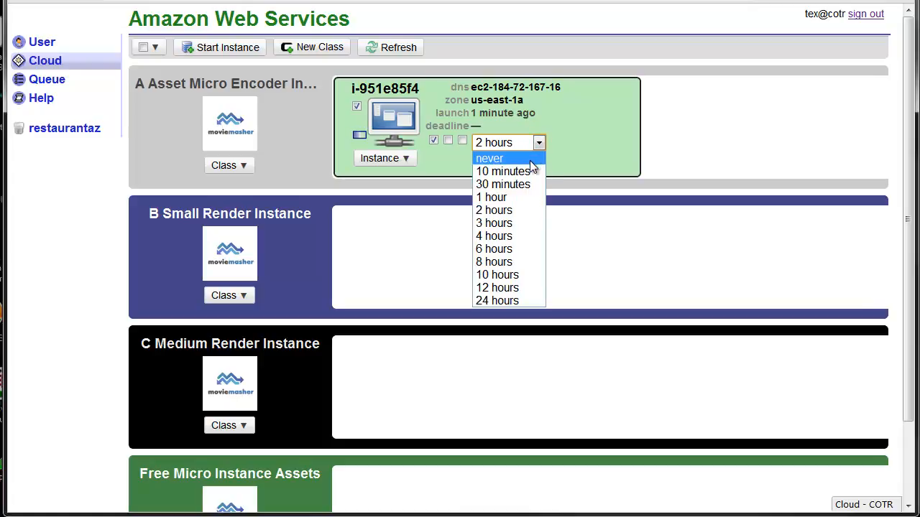
click(530, 162)
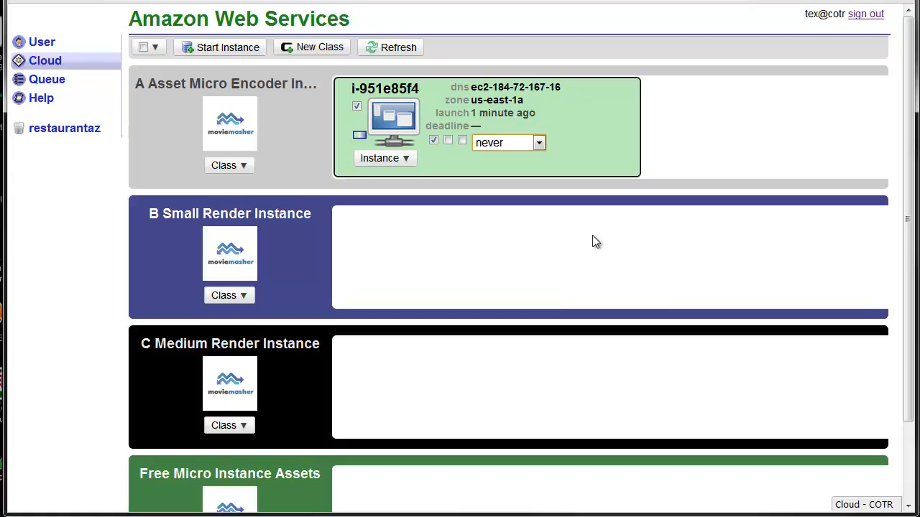
Step: Copy the Free Micro Instance Assets class as the basis for a new instance class
scroll(596, 241, down, 2)
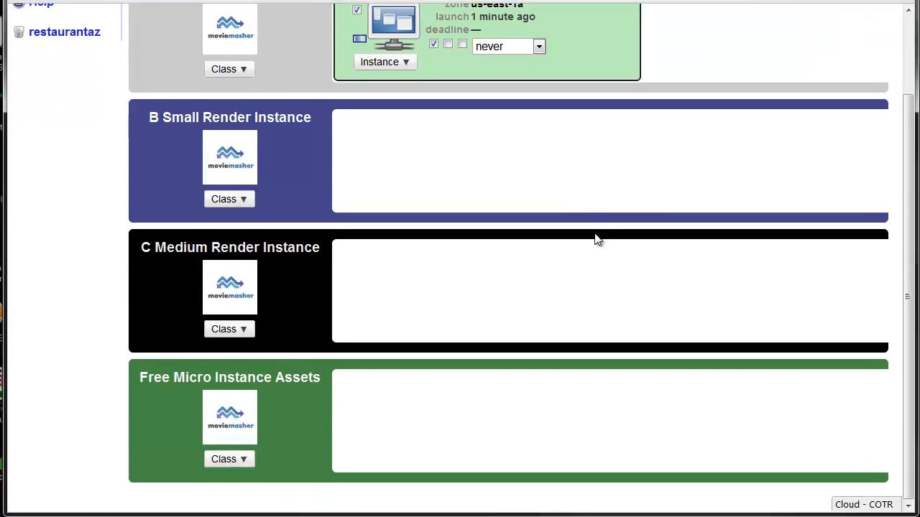
click(244, 462)
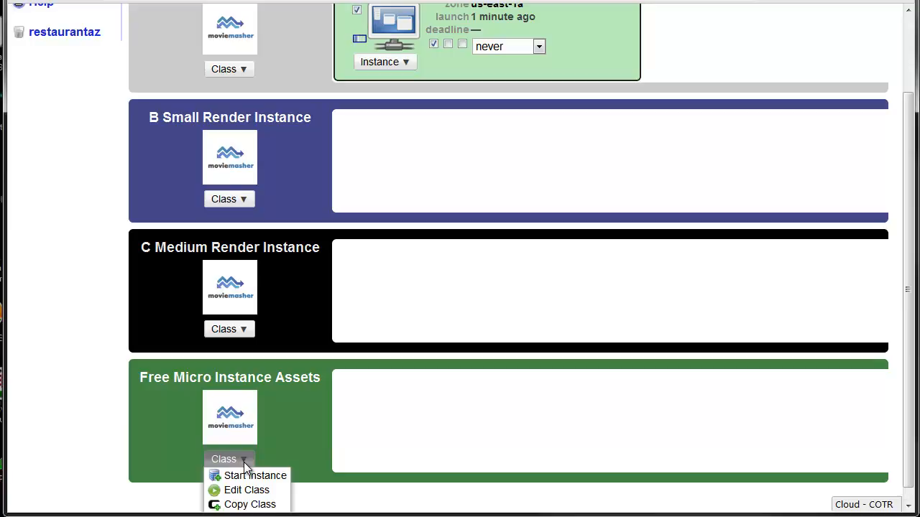
click(245, 505)
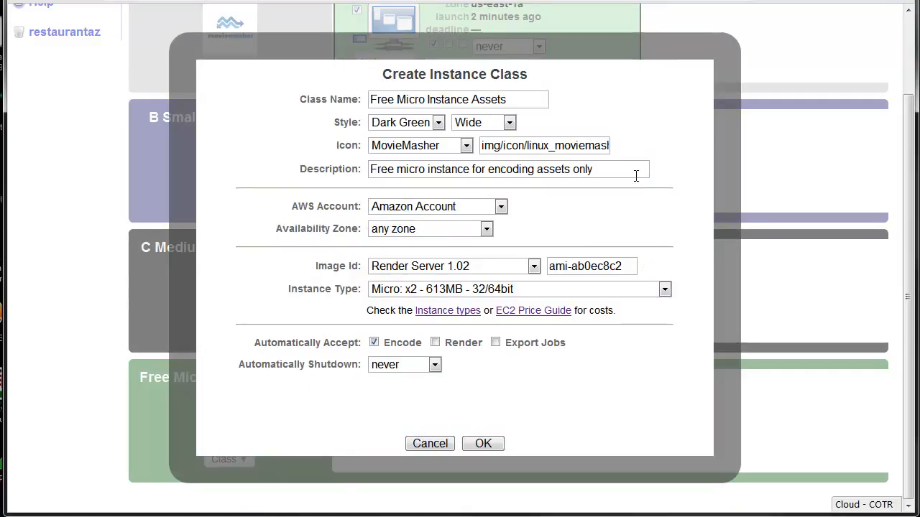
Step: Change the copied class's name to "Small Video Rendering Instance"
click(425, 101)
drag(425, 101, 349, 101)
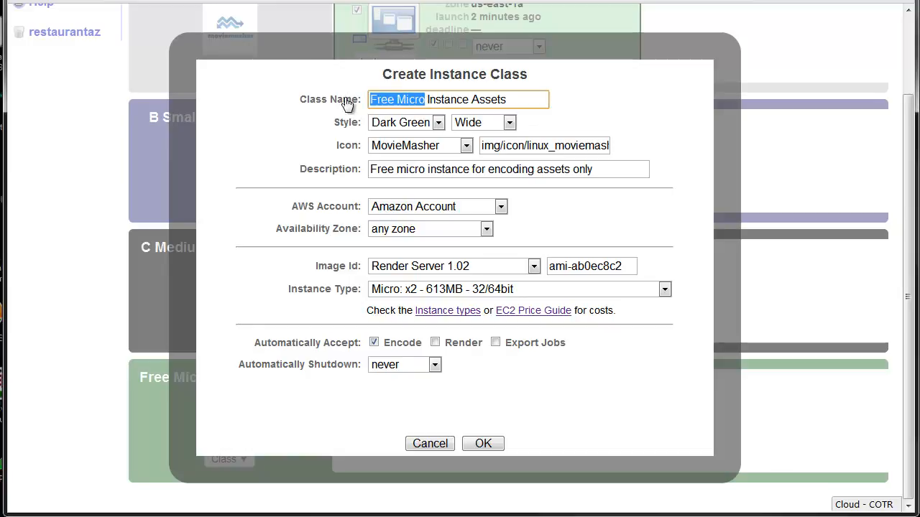
text(Smal)
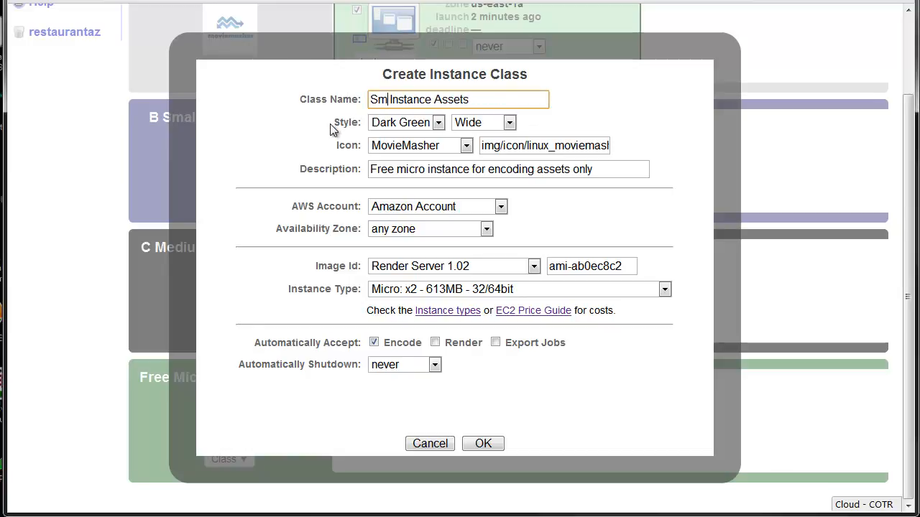
text(l V)
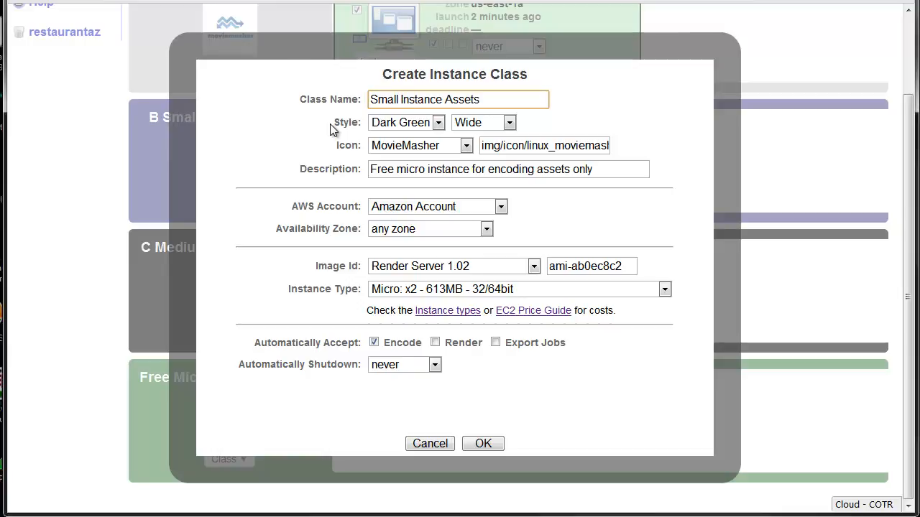
text(ideo Re)
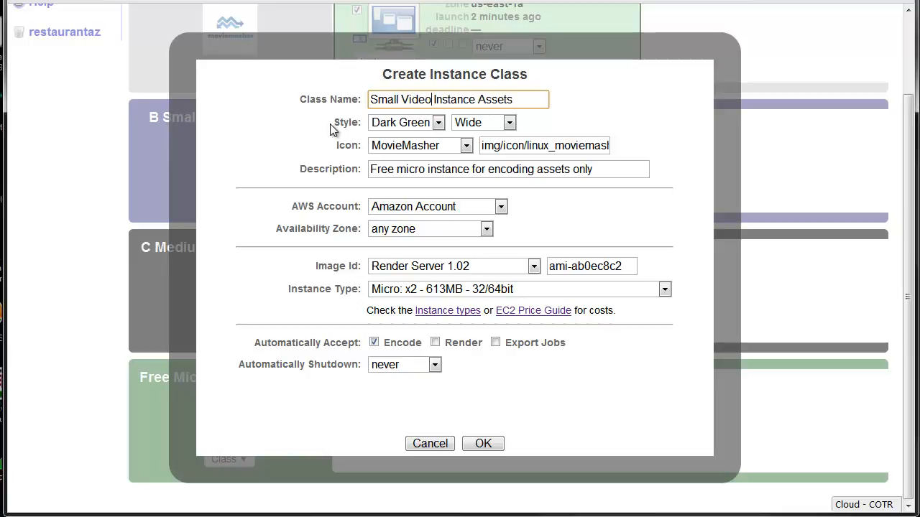
text(ndering)
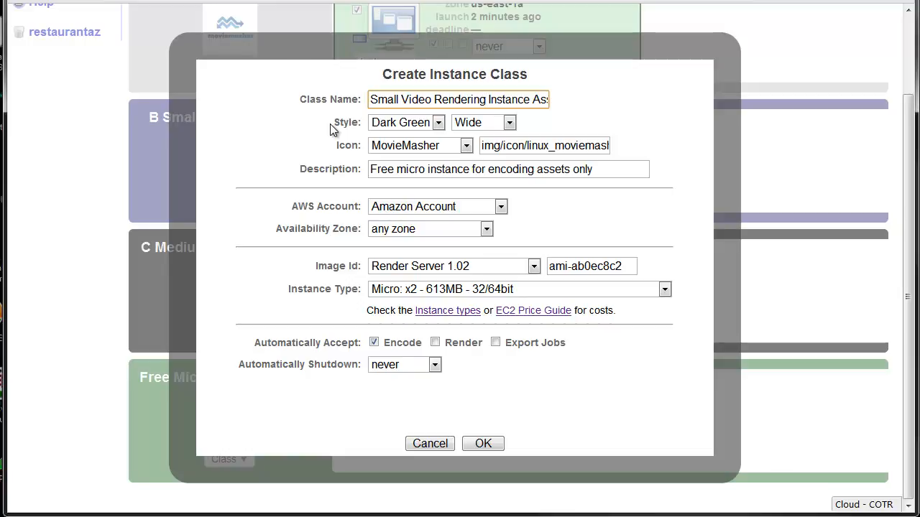
key(End)
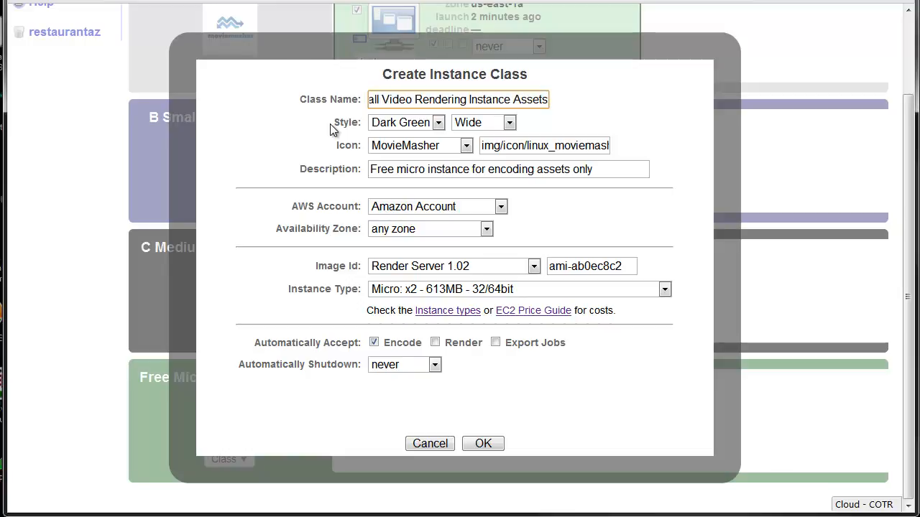
key(Home)
key(BackSpace)
key(BackSpace)
key(BackSpace)
key(BackSpace)
key(BackSpace)
key(BackSpace)
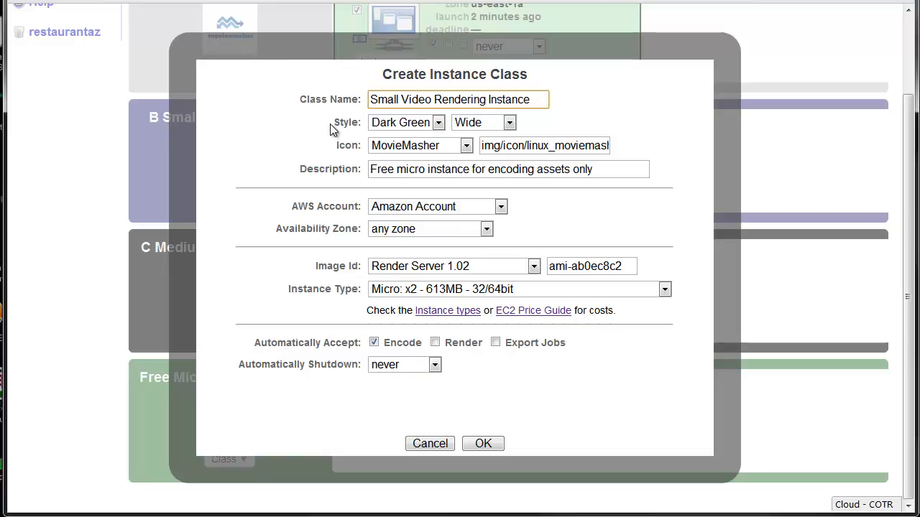
Step: Replace the description with the class name "Small Video Rendering Instance" and set the style color to Dark Blue
key(ctrl+a)
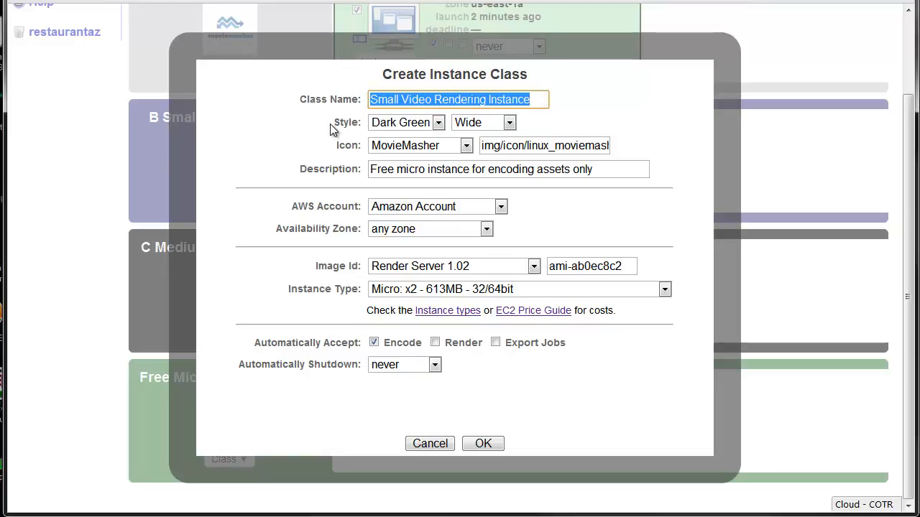
key(Tab)
key(Tab)
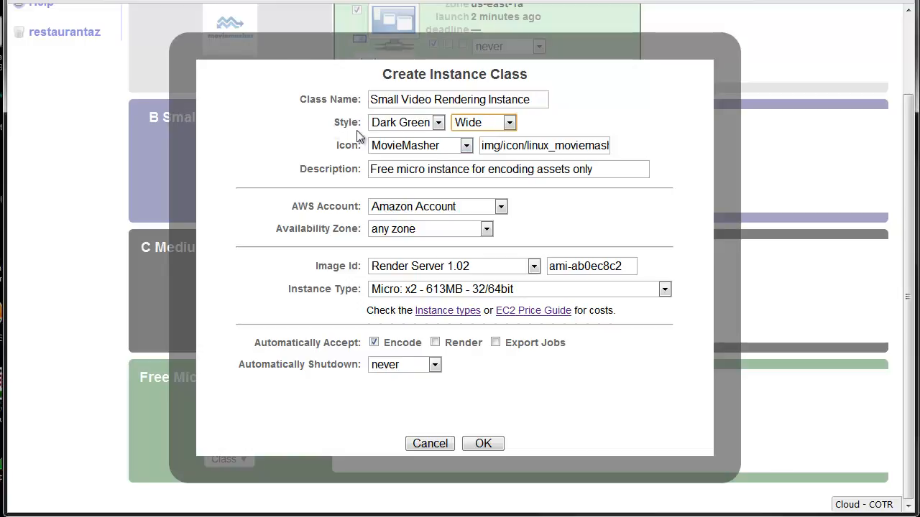
drag(570, 169, 755, 172)
key(ctrl+a)
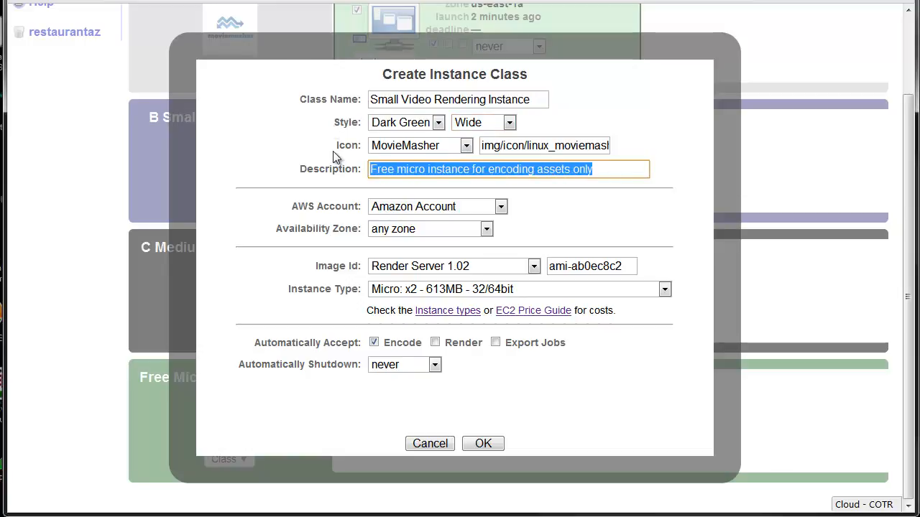
key(ctrl+v)
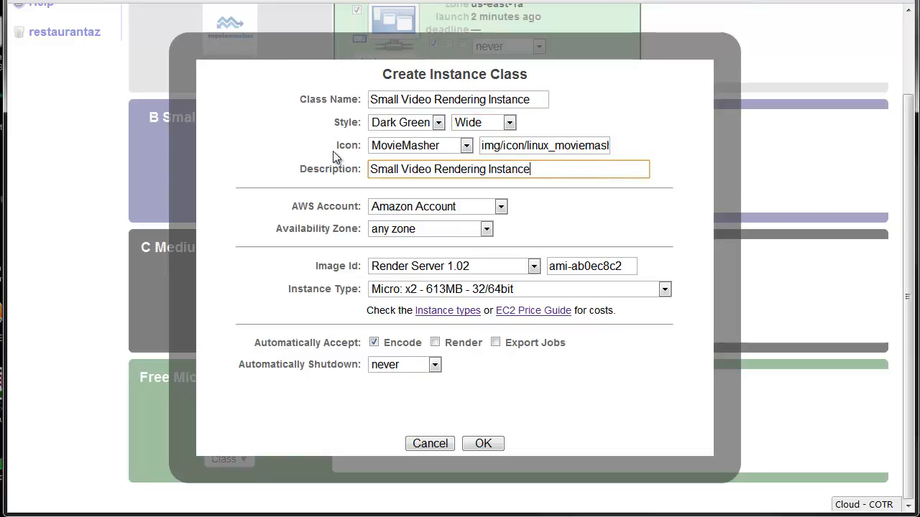
click(414, 125)
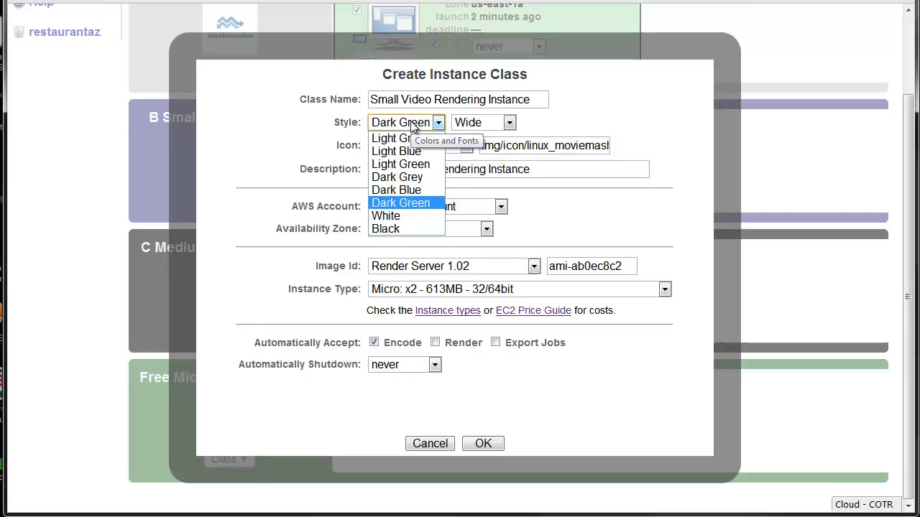
click(414, 188)
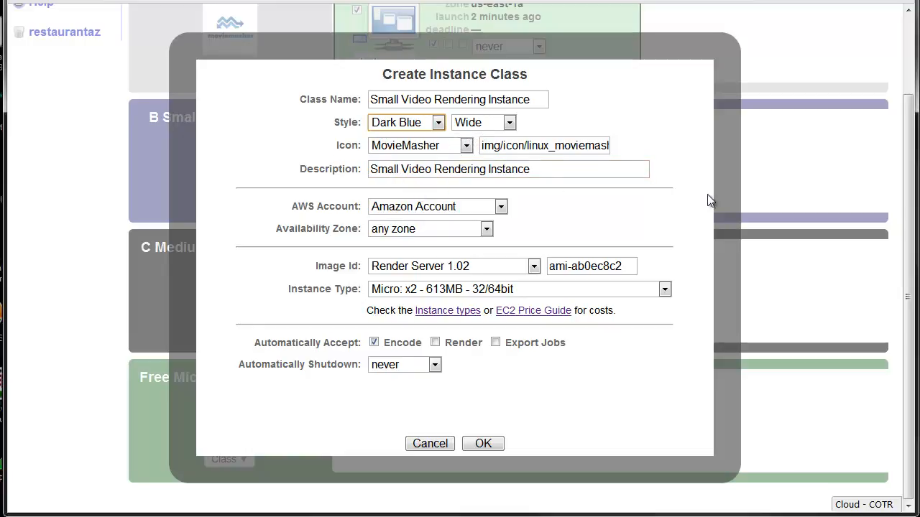
Step: Keep the Render Server 1.02 image and set the instance type to "Small: x1 - 1.7GB - 32bit"
click(501, 269)
click(502, 267)
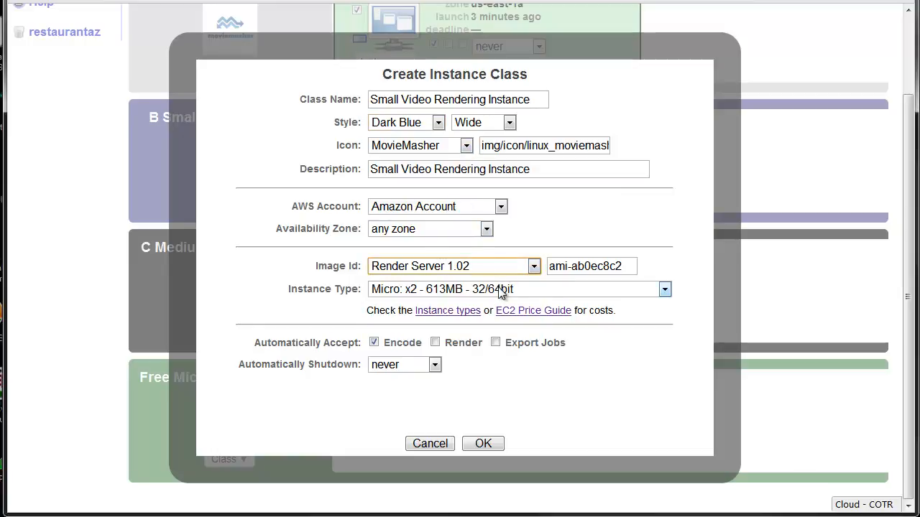
click(500, 291)
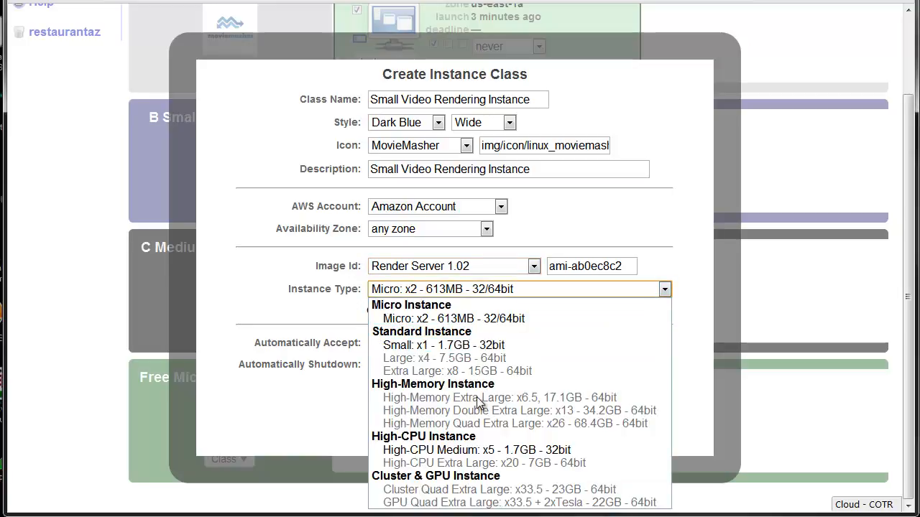
click(479, 347)
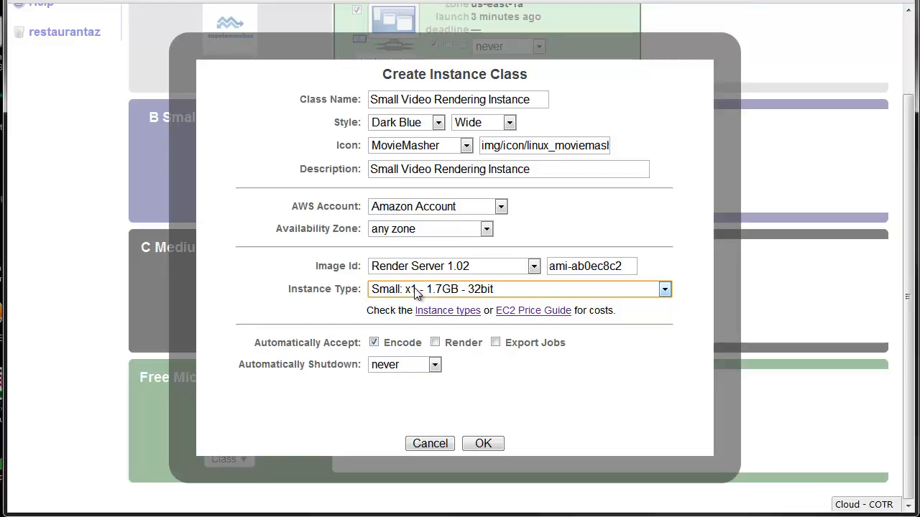
Step: Make the class automatically accept only Render and Export Jobs, shut down after 2 hours of inactivity, and create it
click(375, 343)
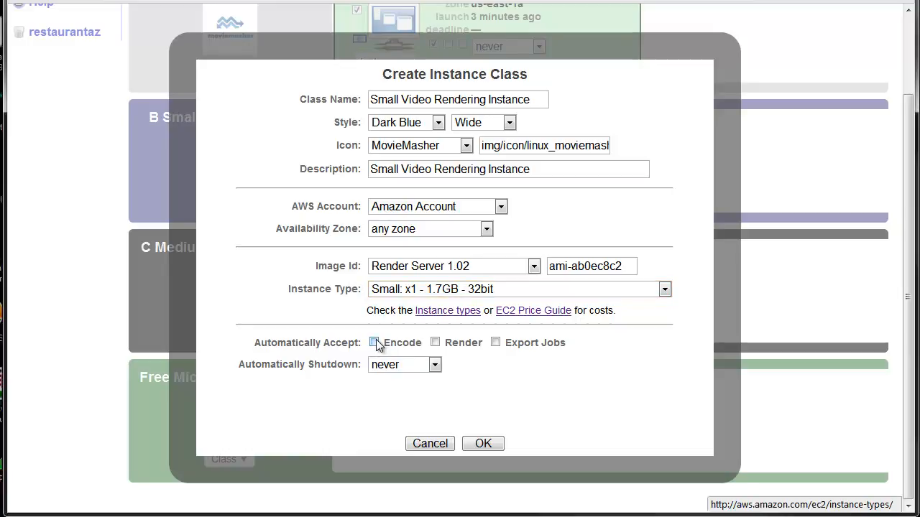
click(436, 343)
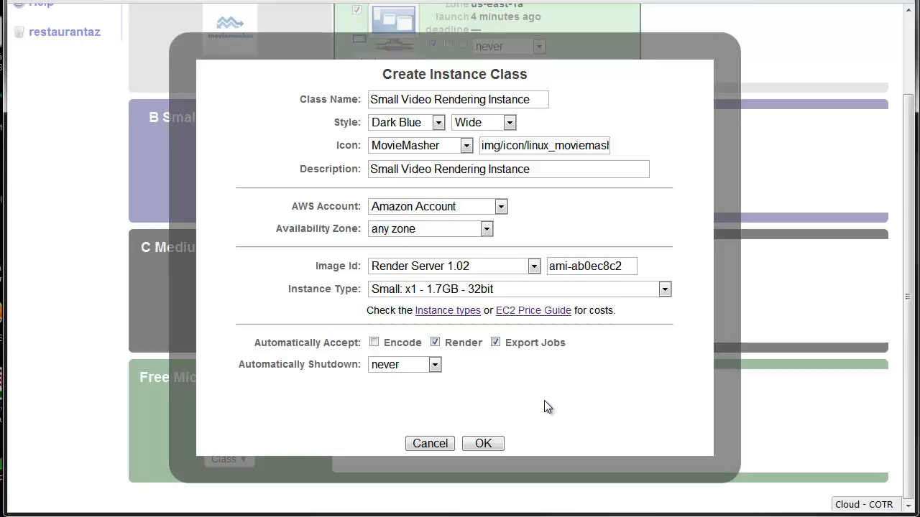
click(413, 366)
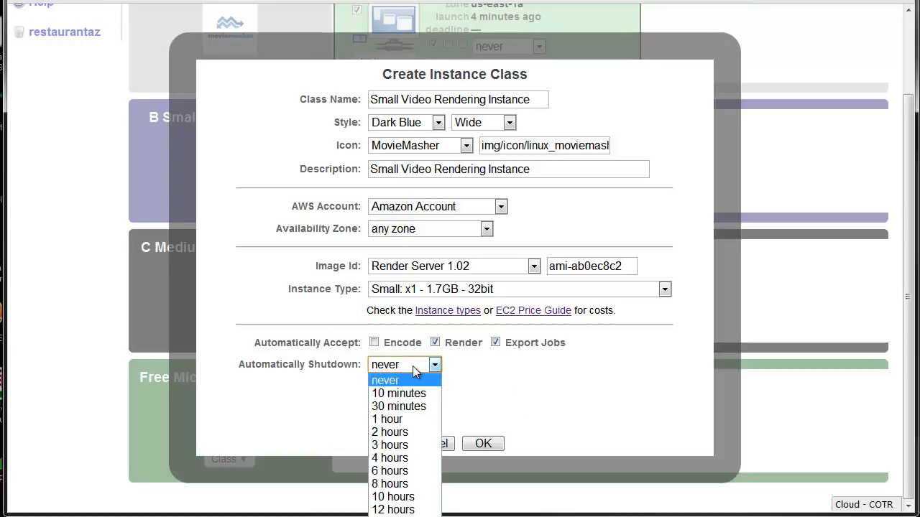
click(409, 431)
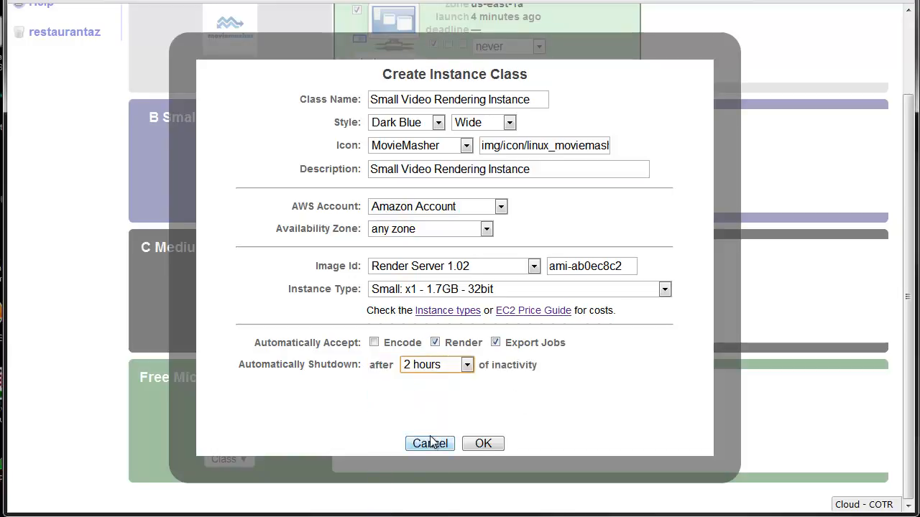
click(485, 444)
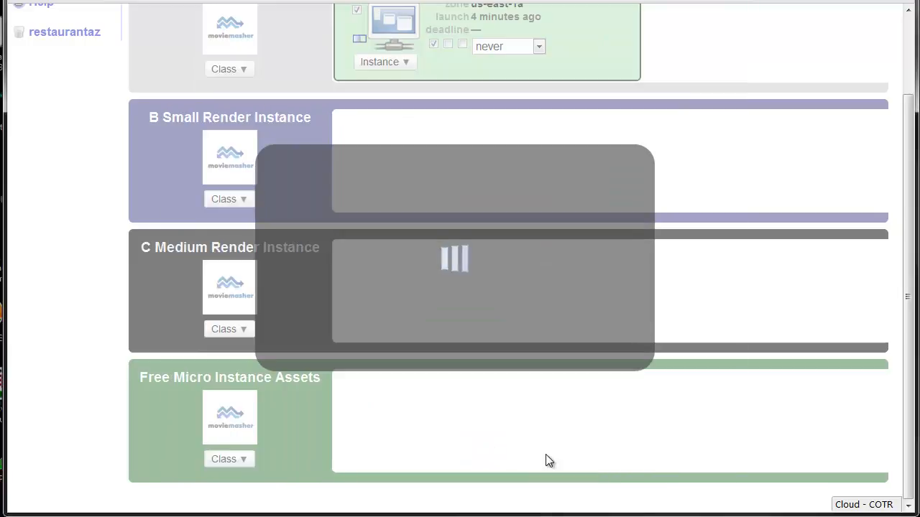
click(455, 332)
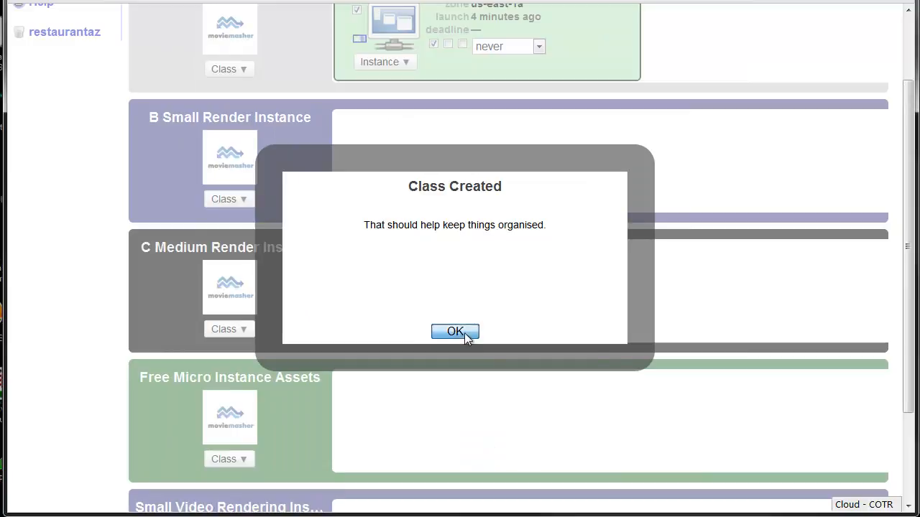
scroll(508, 393, down, 1)
scroll(508, 394, down, 2)
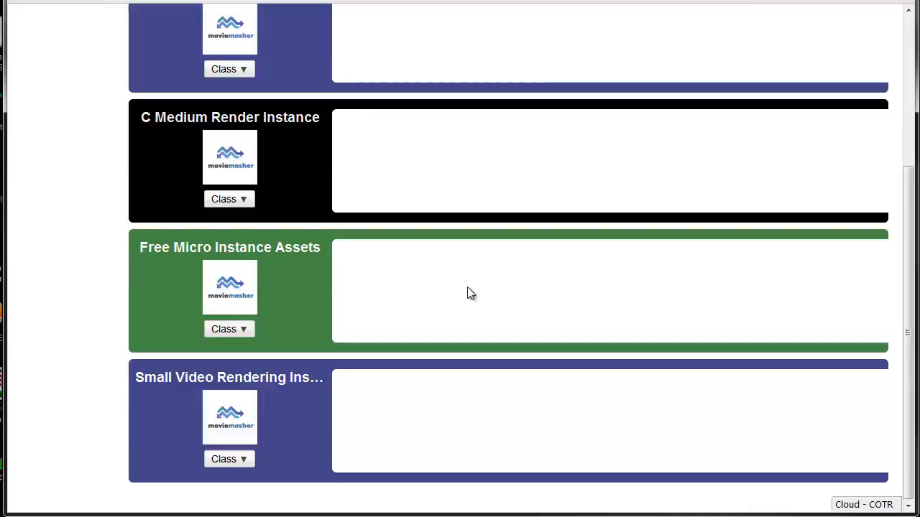
Step: Look through the edit lists, templates and media assets of the Fish and chips project in restaurantaz
scroll(466, 294, up, 3)
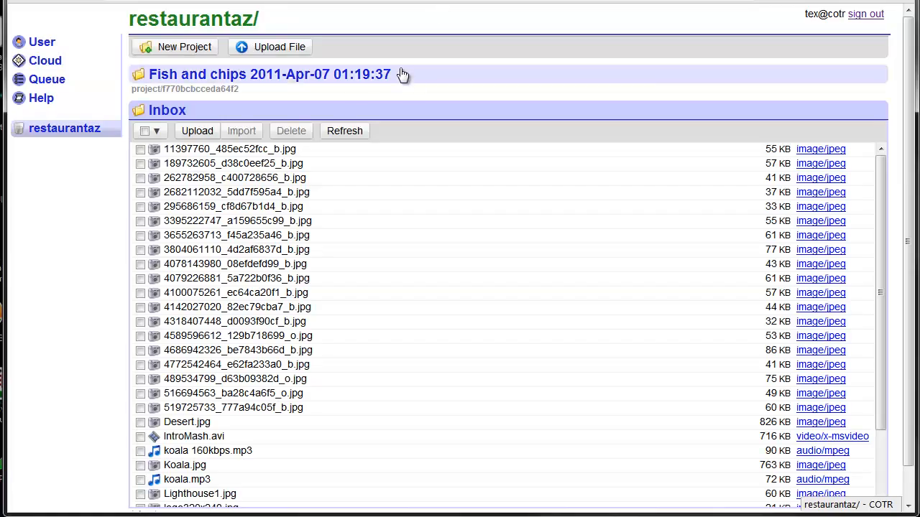
click(359, 110)
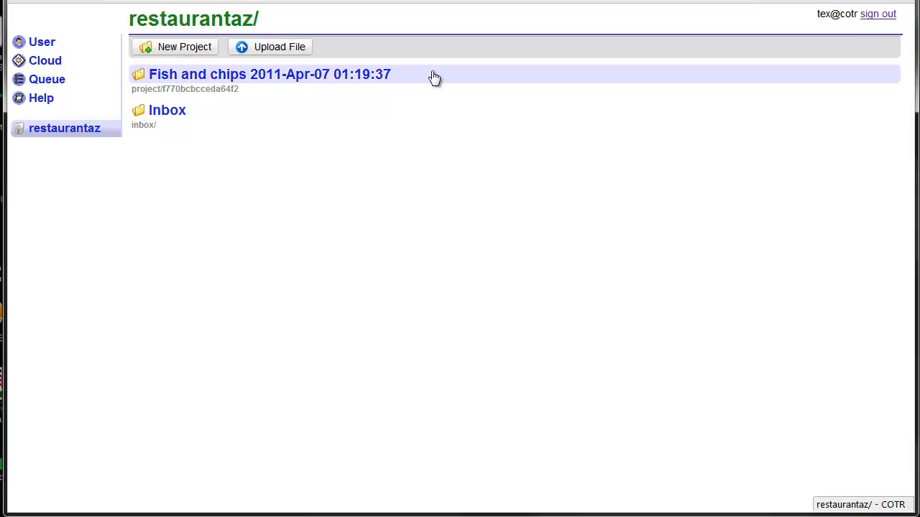
click(434, 77)
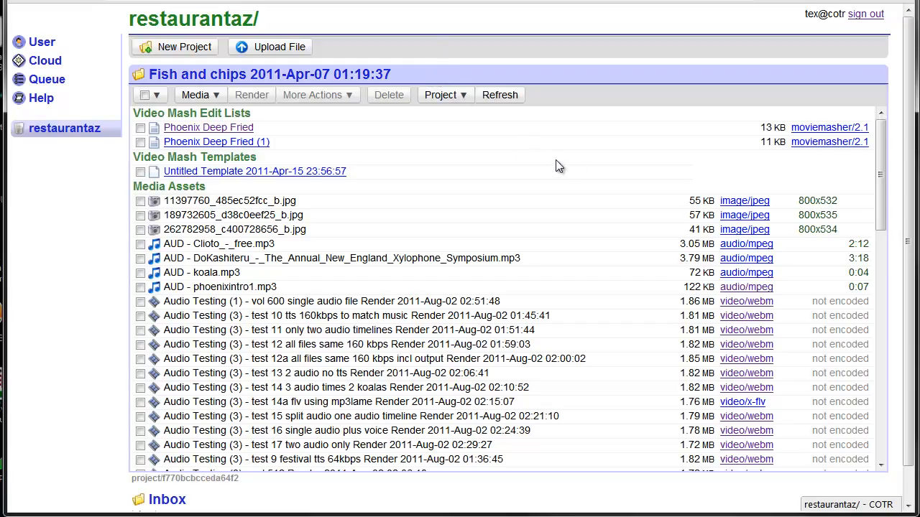
scroll(556, 160, down, 15)
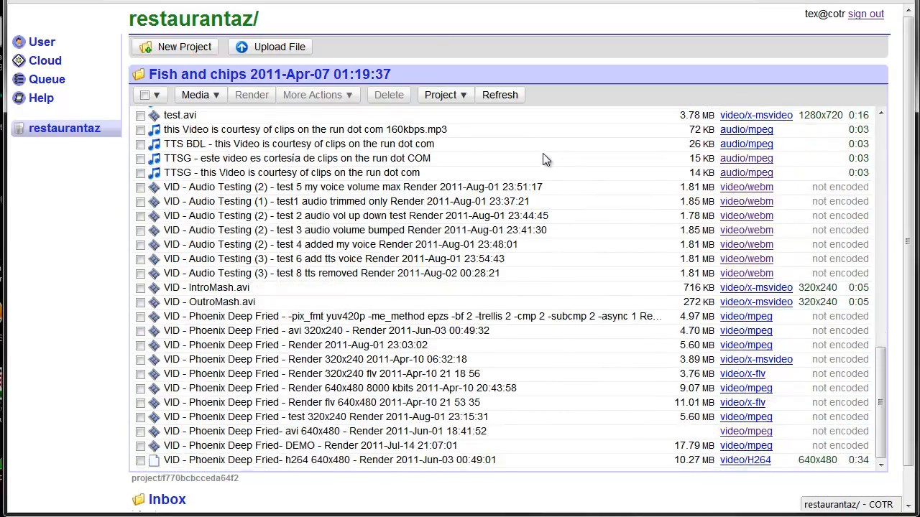
scroll(543, 158, up, 15)
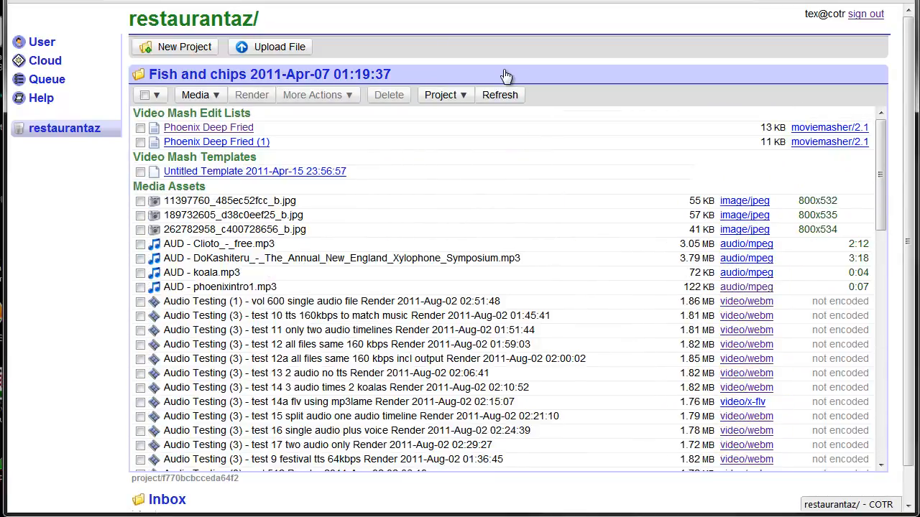
click(506, 77)
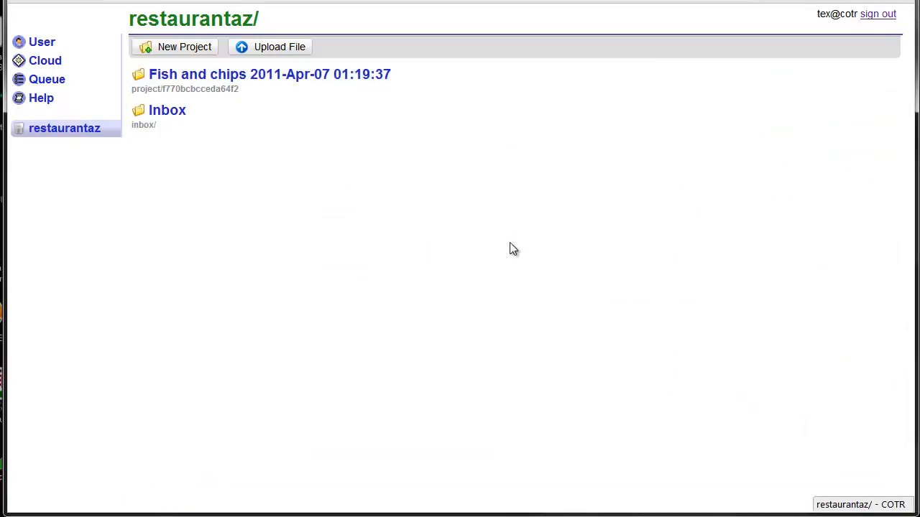
Step: Import the first four JPG images from the Inbox into the Fish and chips 2011-Apr-07 01:19:37 project
click(279, 126)
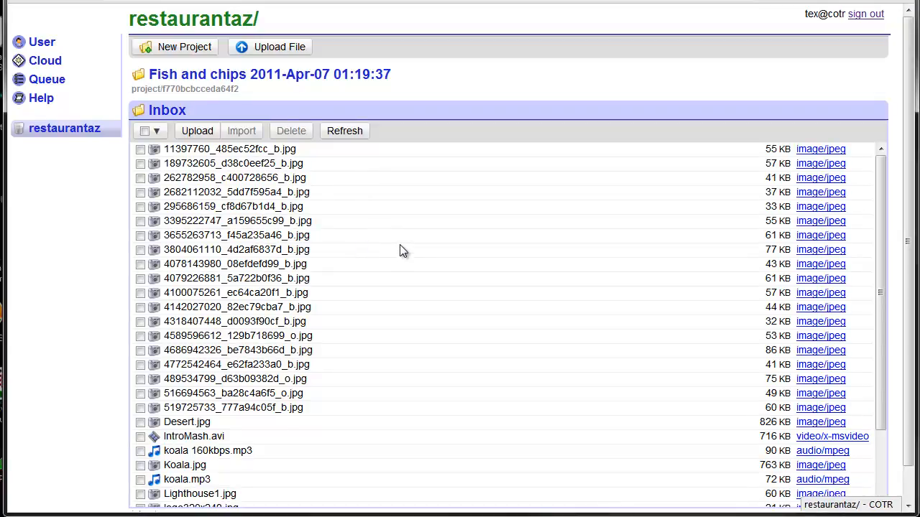
scroll(412, 219, down, 3)
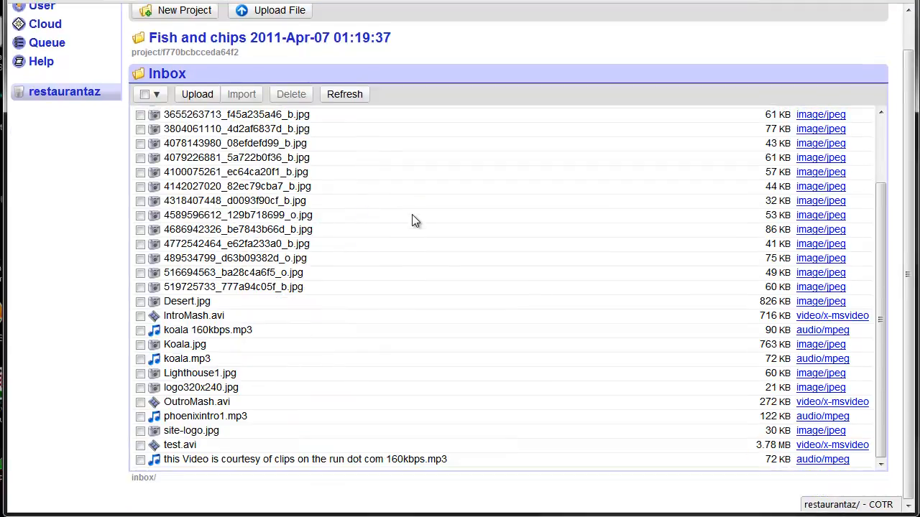
scroll(412, 219, up, 3)
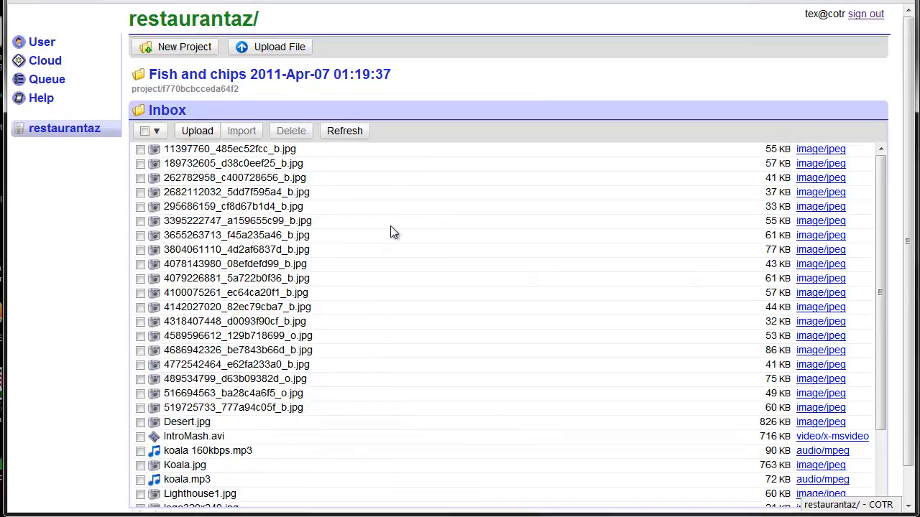
click(140, 151)
click(141, 178)
click(141, 193)
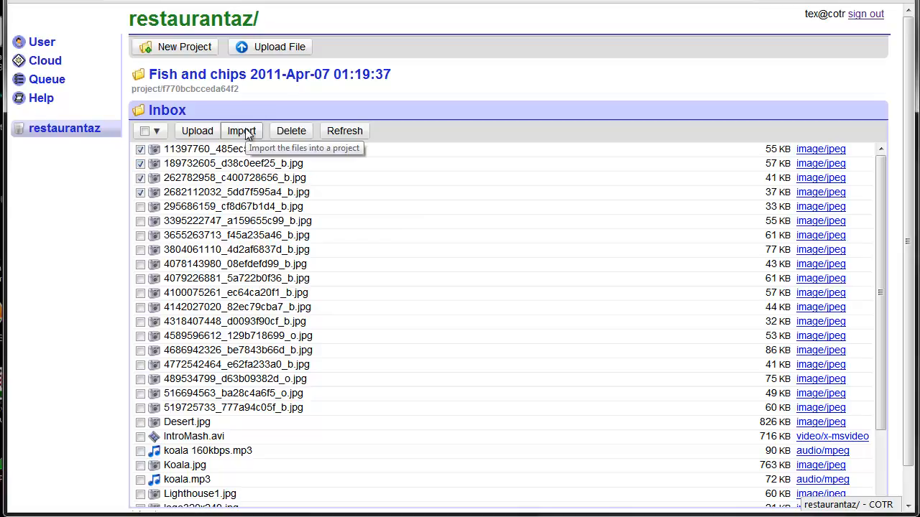
click(244, 131)
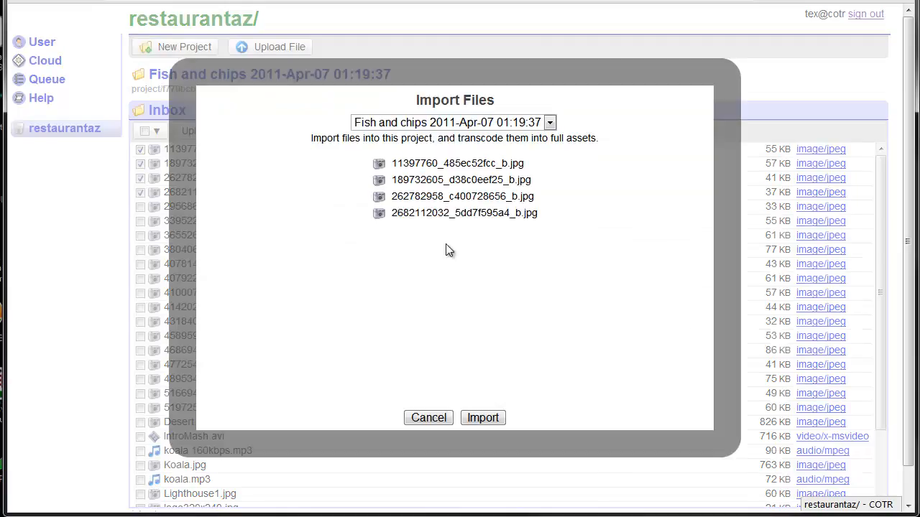
click(460, 122)
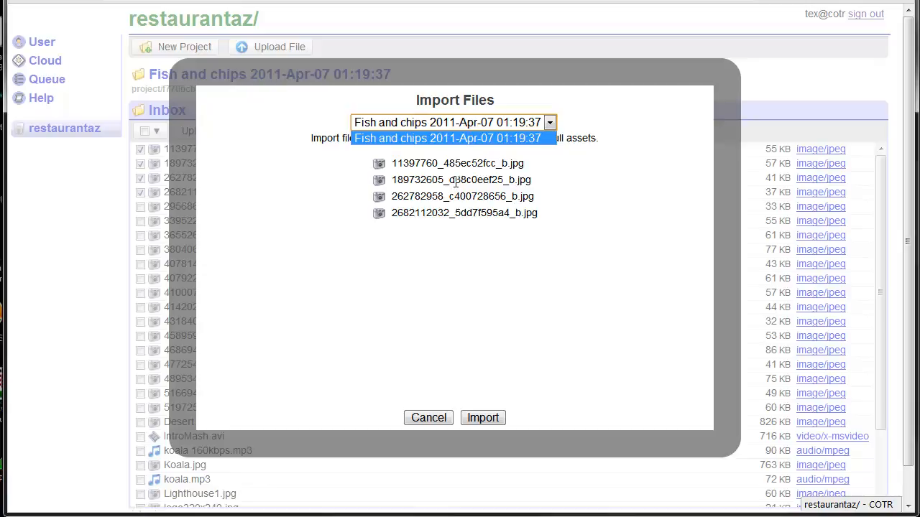
click(453, 119)
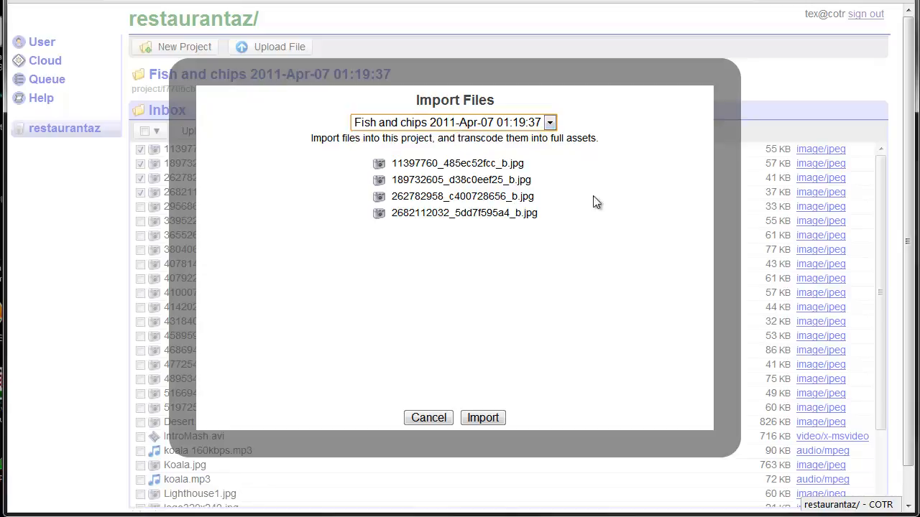
click(492, 415)
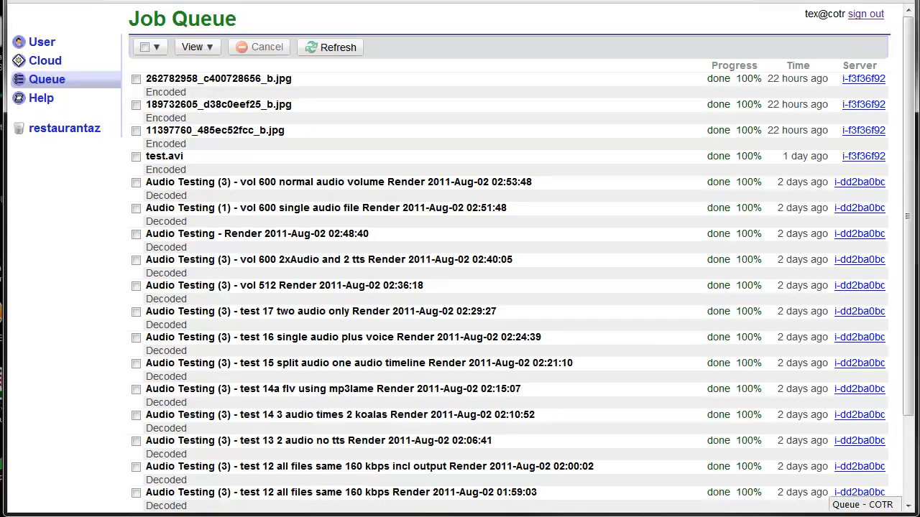
Step: Refresh the job queue repeatedly to follow the encoding of the imported images, and dismiss the import report
click(342, 48)
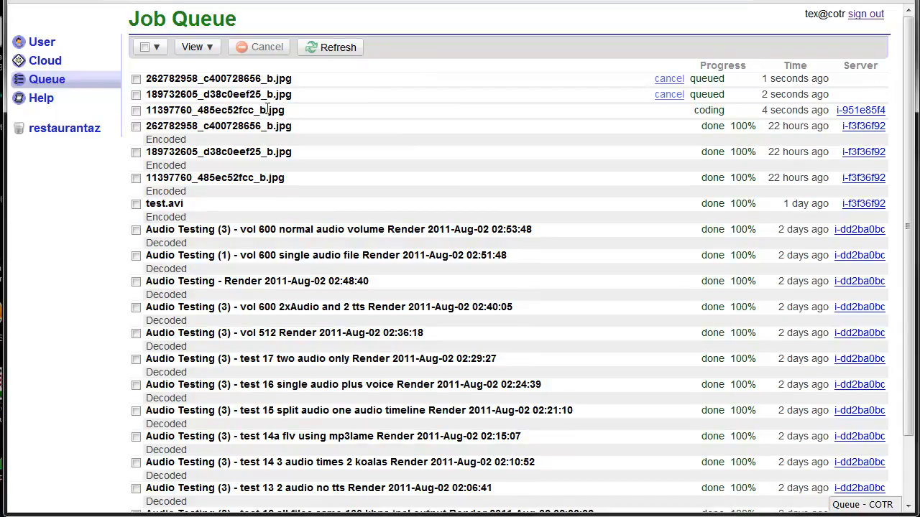
click(333, 49)
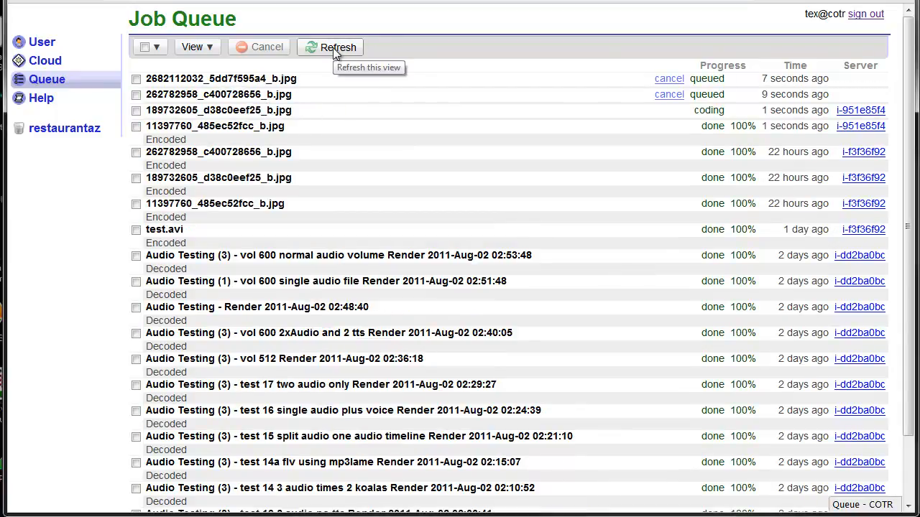
click(333, 47)
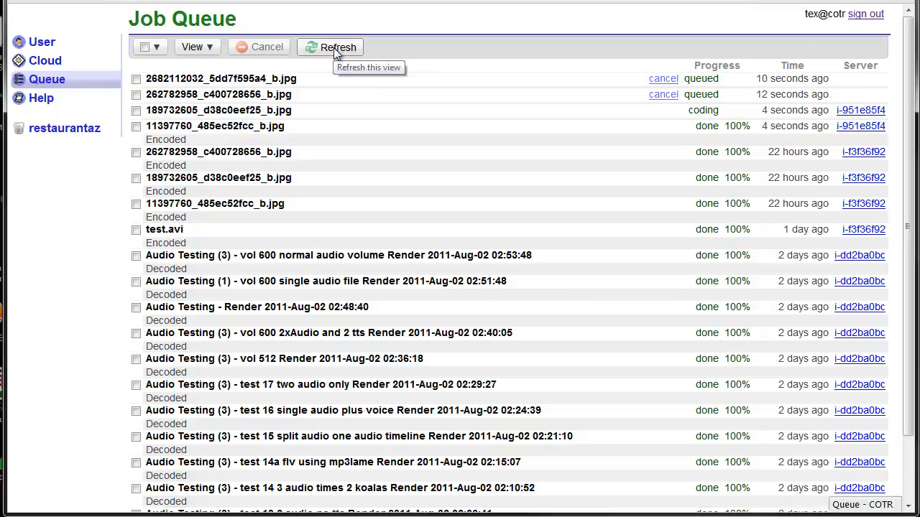
click(333, 50)
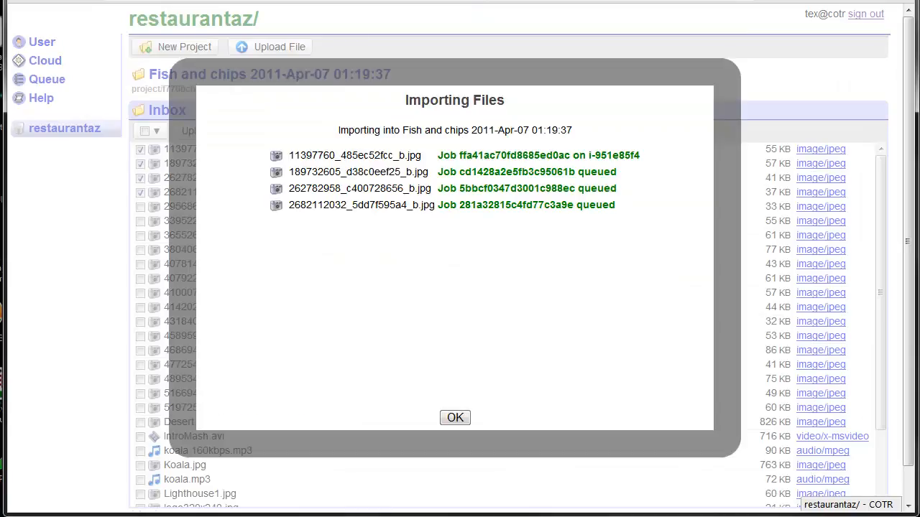
click(456, 417)
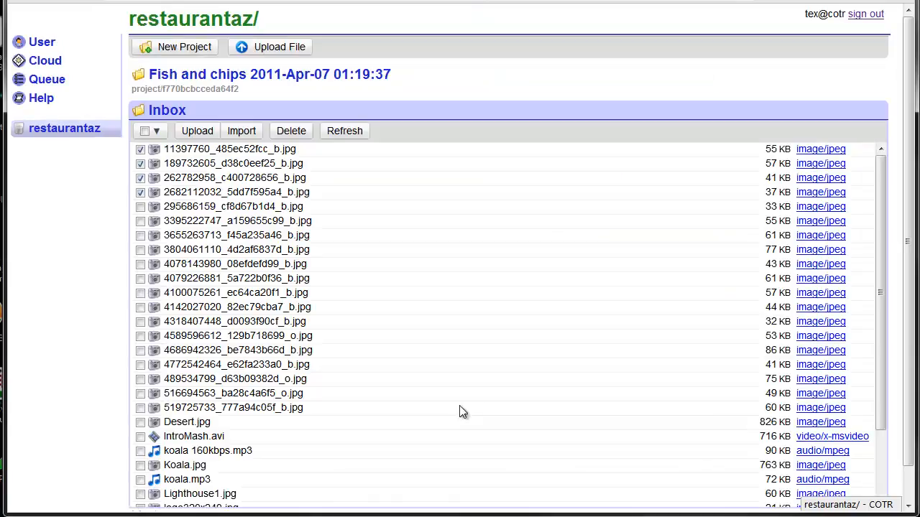
Step: Check the imported images in the Fish and chips project against the job queue and refresh the project's file list
click(325, 76)
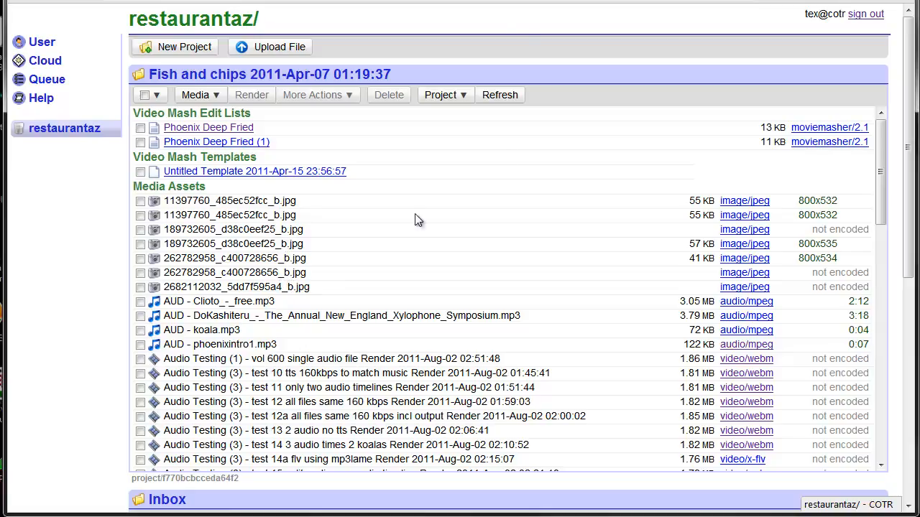
key(ctrl+Tab)
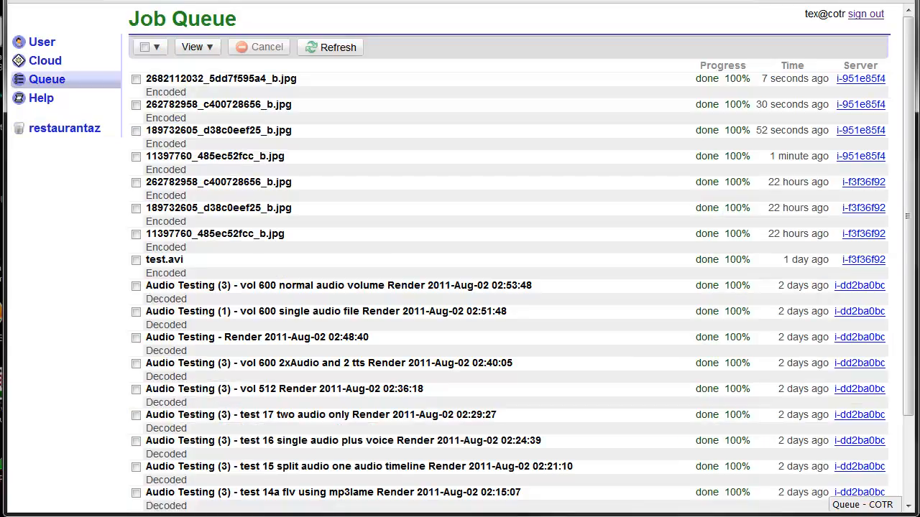
click(496, 1)
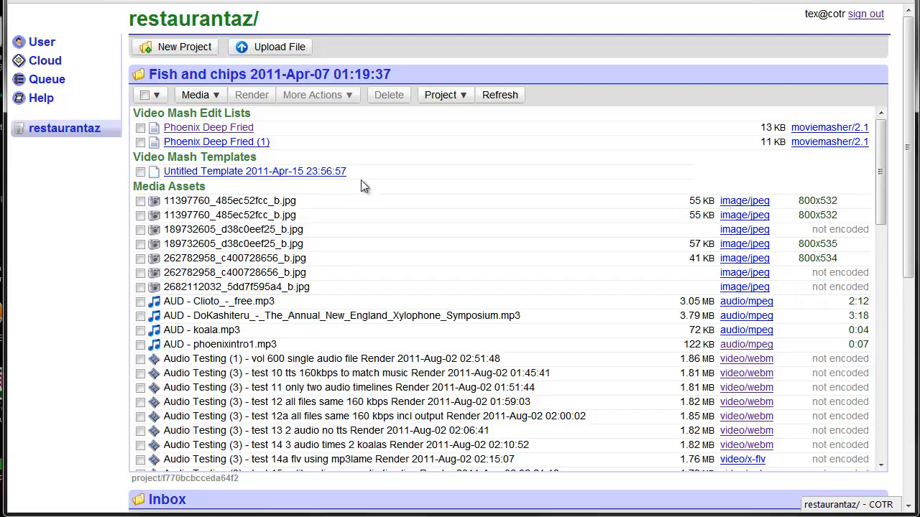
click(503, 94)
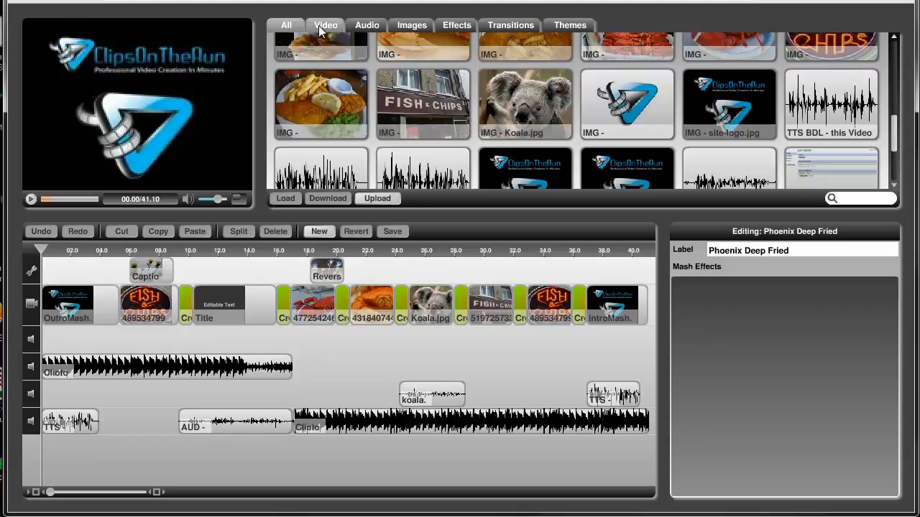
Step: Browse all media, the images and the videos available in the editor for the Phoenix Deep Fried mash
click(288, 25)
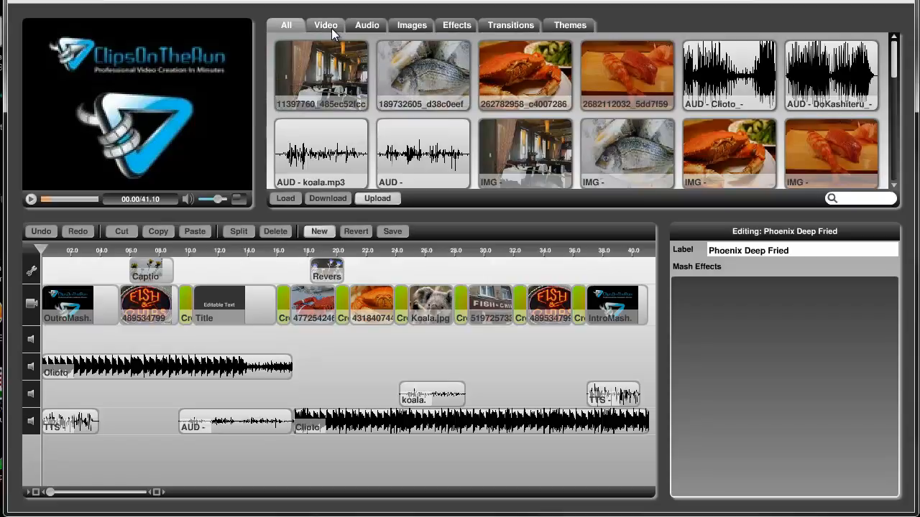
click(409, 25)
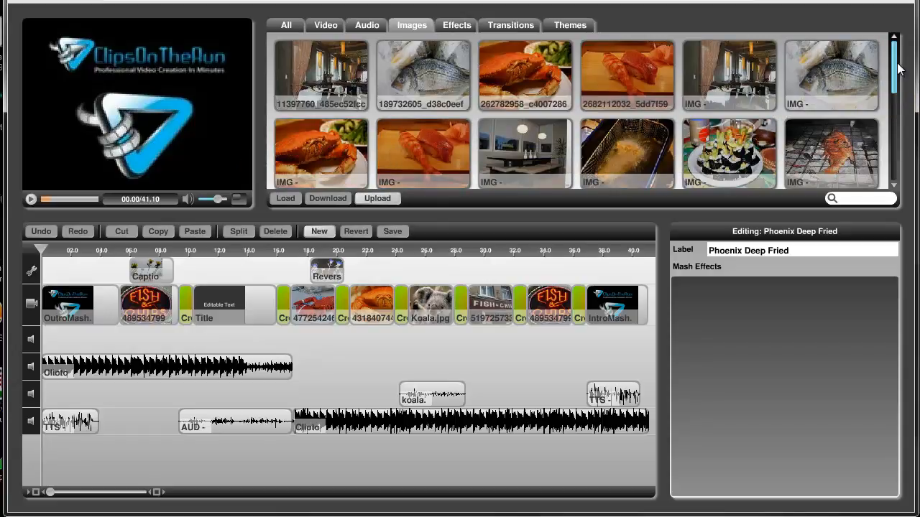
drag(896, 70, 896, 198)
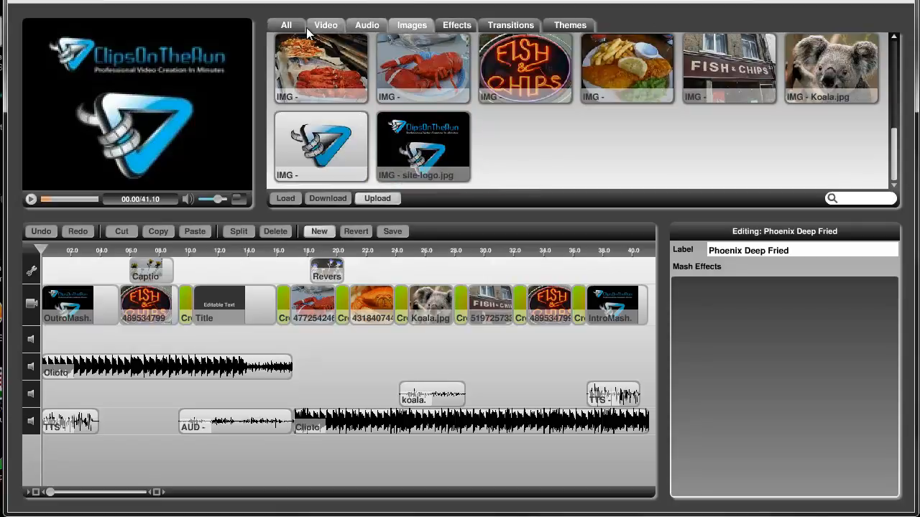
click(325, 27)
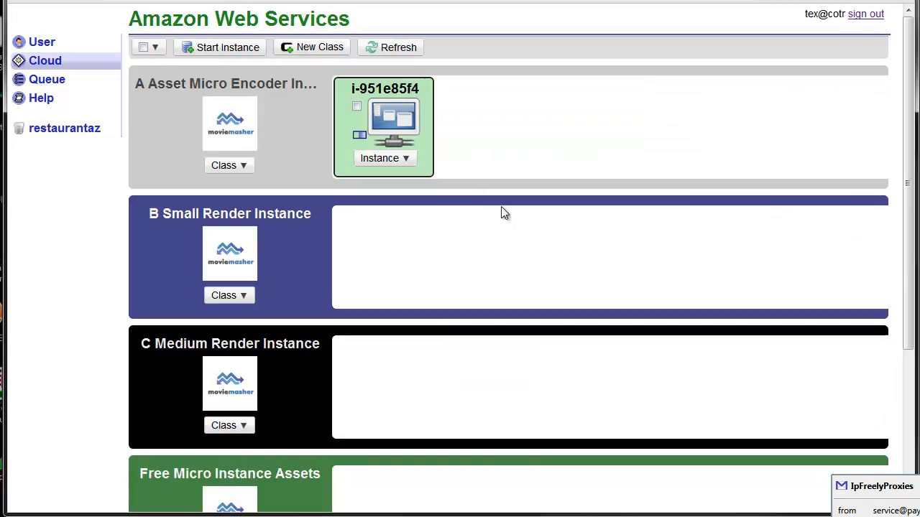
Step: Review the render and encoder instance classes on the Cloud page
scroll(530, 236, down, 3)
scroll(530, 237, up, 3)
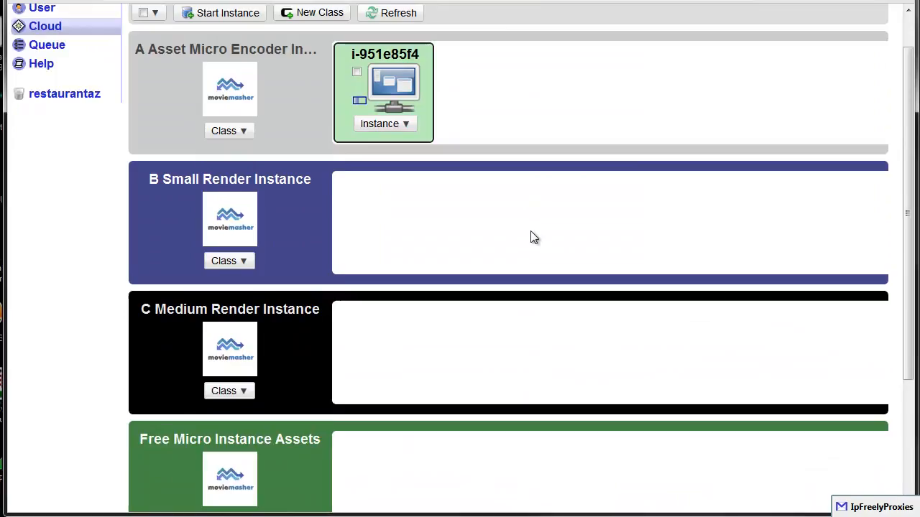
scroll(372, 316, down, 2)
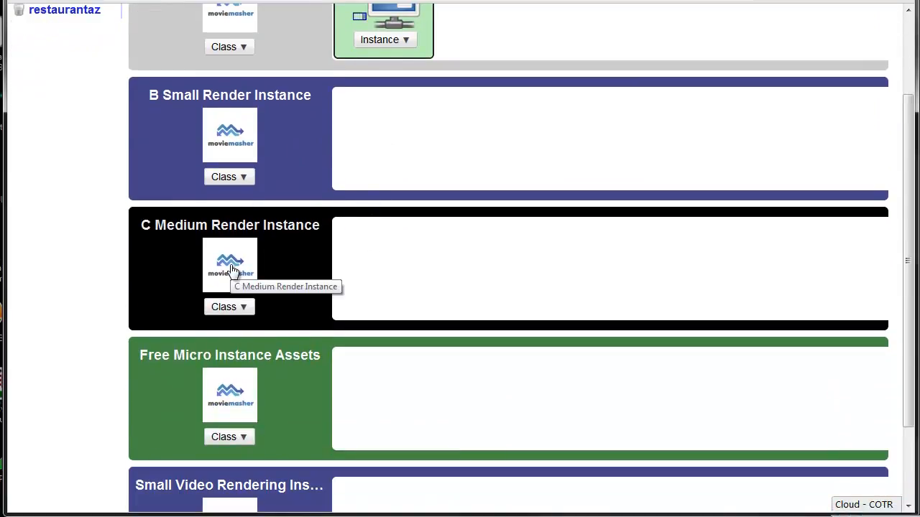
Step: Copy the Small Video Rendering Instance class and set the copy's style colour to Black
scroll(238, 267, down, 2)
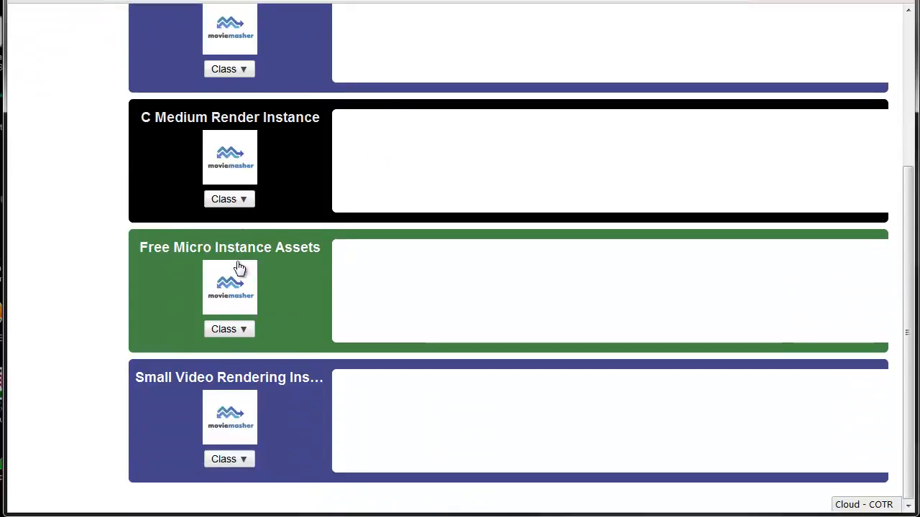
click(243, 461)
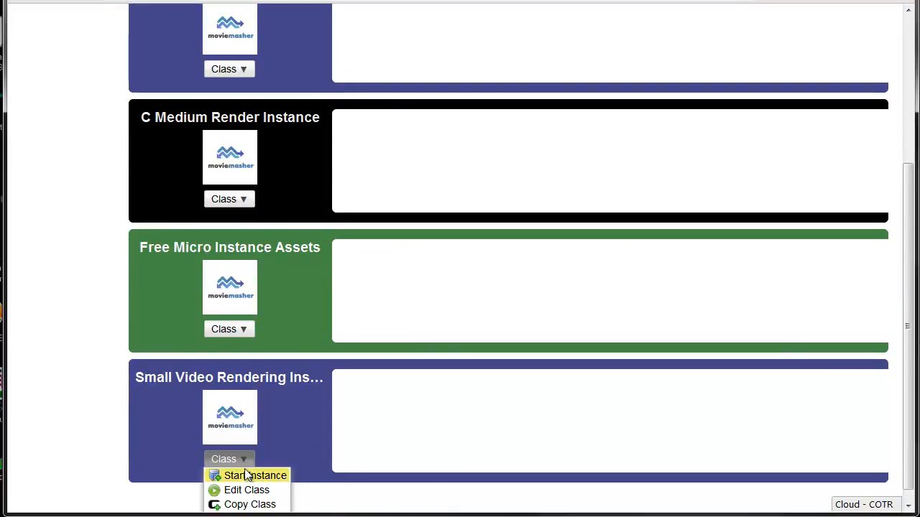
click(246, 504)
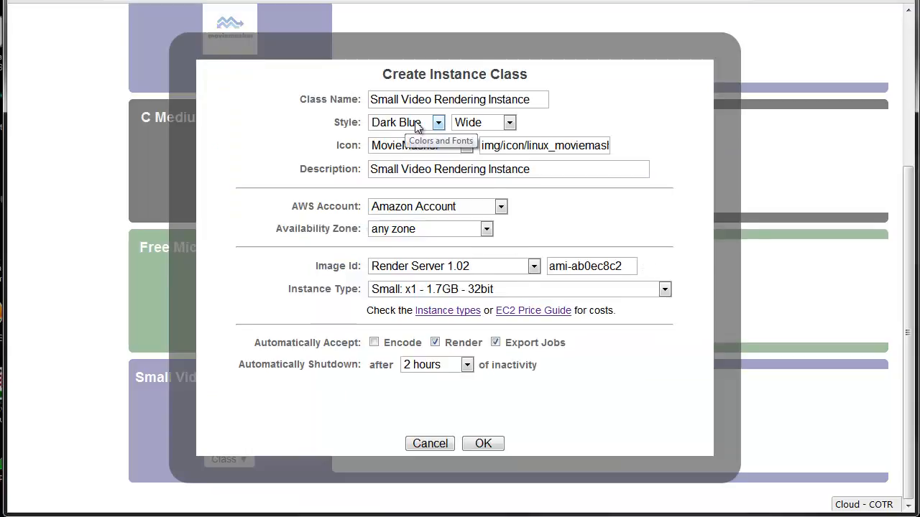
click(415, 122)
click(403, 225)
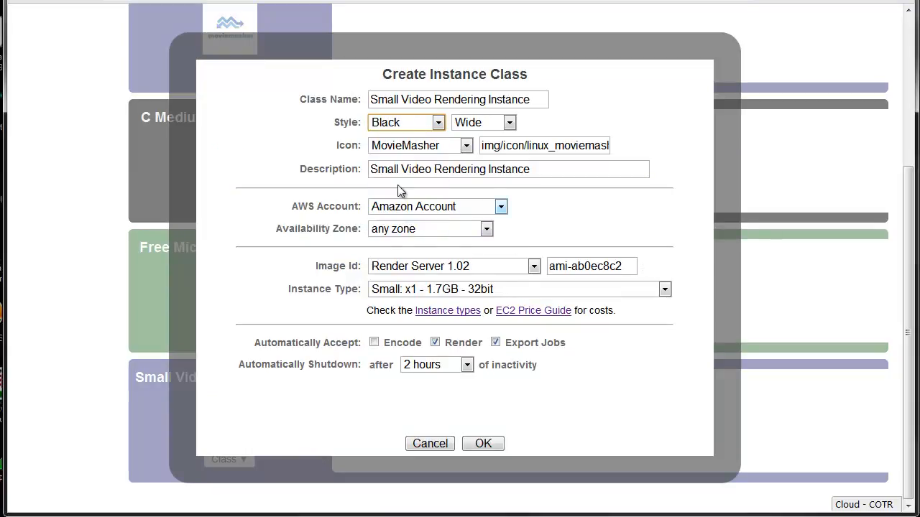
Step: Set both the class name and the description of the copied class to "Medium Video Rendering Instance"
double_click(399, 100)
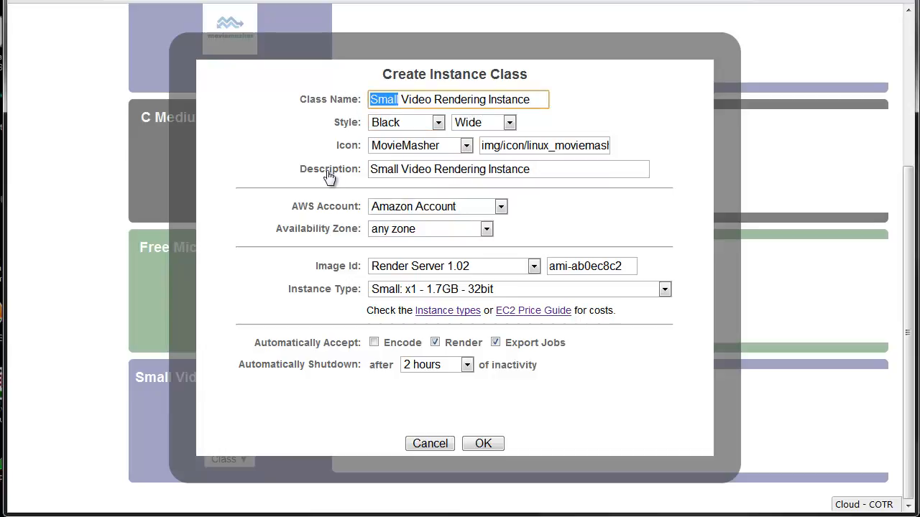
text(Medium)
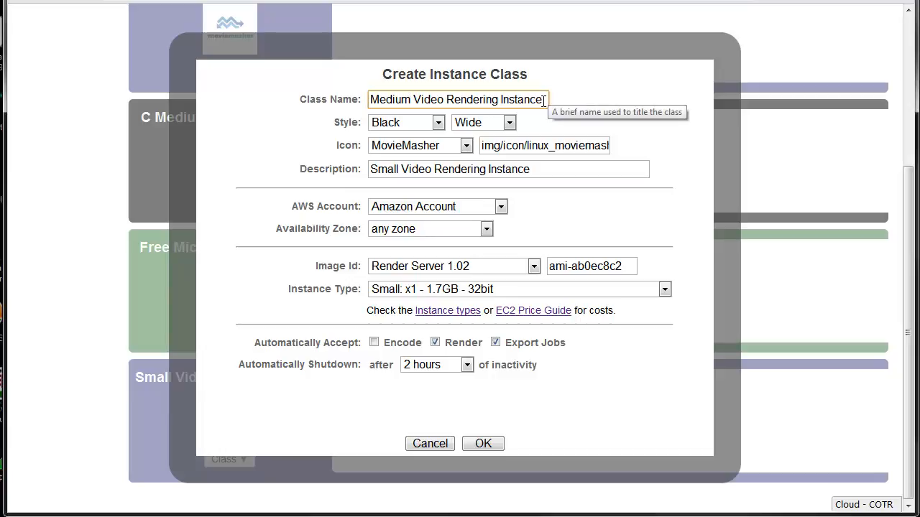
drag(548, 99, 360, 99)
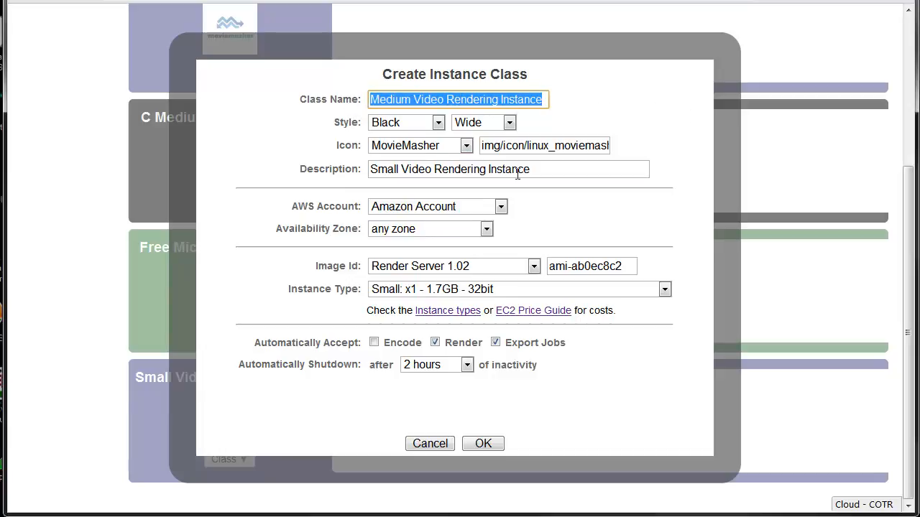
drag(517, 170, 319, 166)
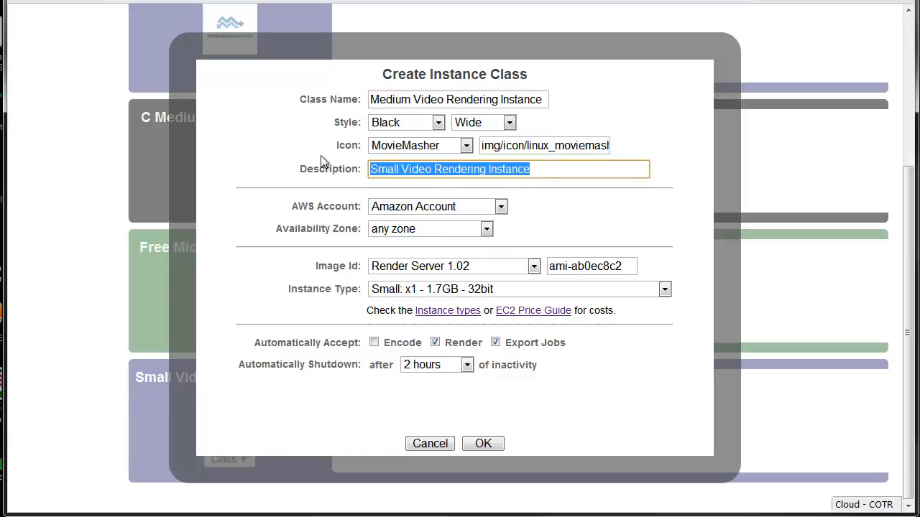
key(ctrl+v)
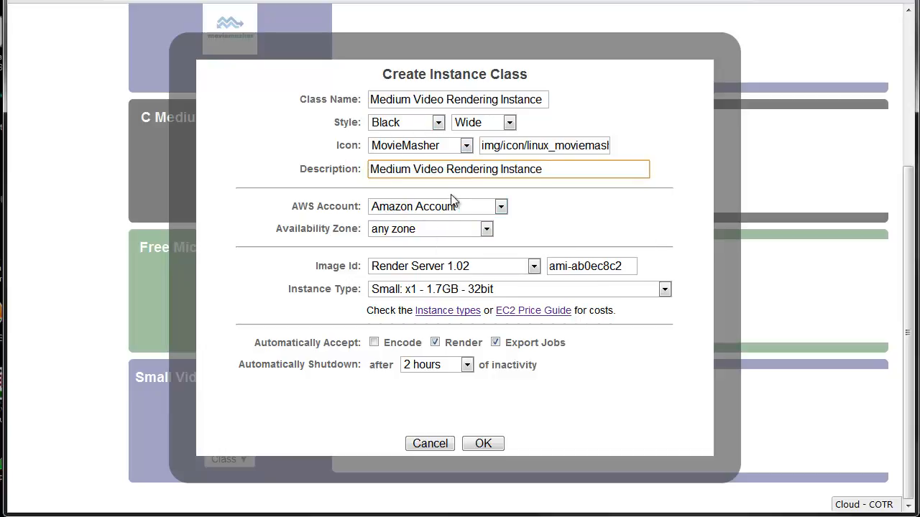
Step: Set the instance type to High-CPU Medium: x5 - 1.7GB - 32bit and review the other available types
click(450, 291)
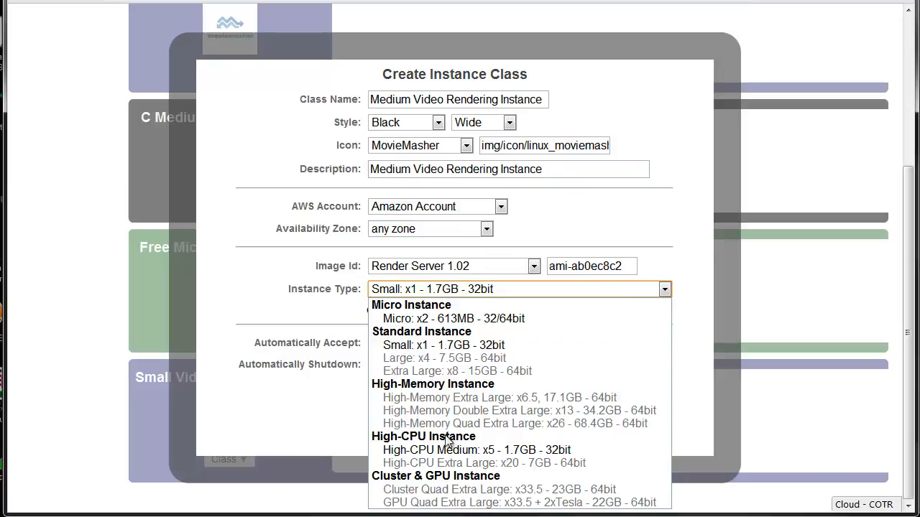
click(589, 449)
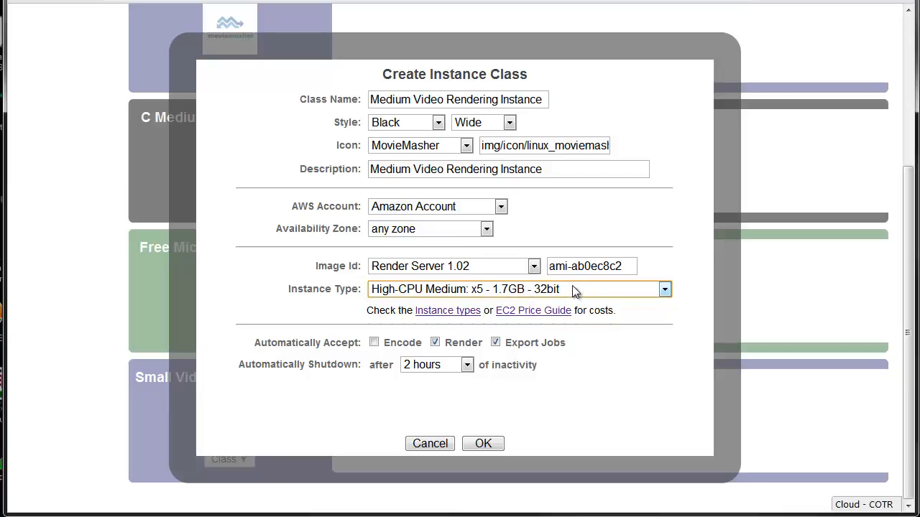
click(664, 289)
click(664, 290)
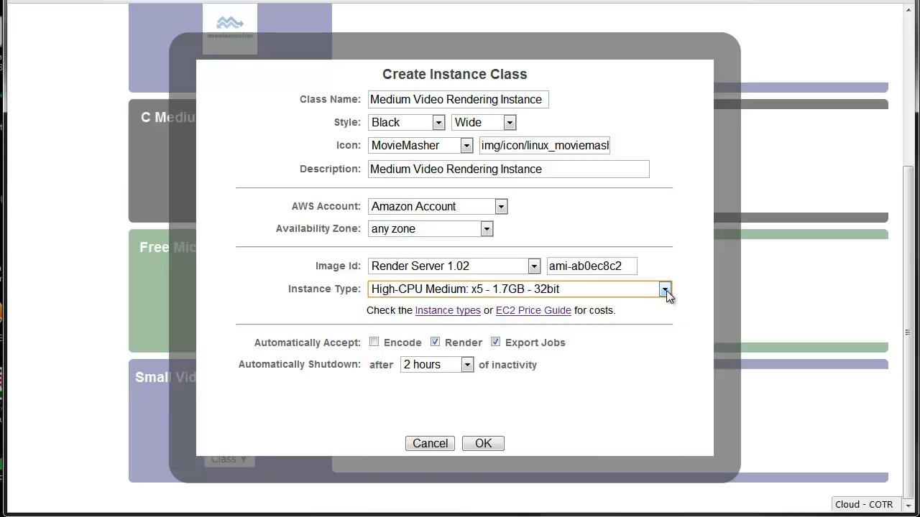
click(596, 291)
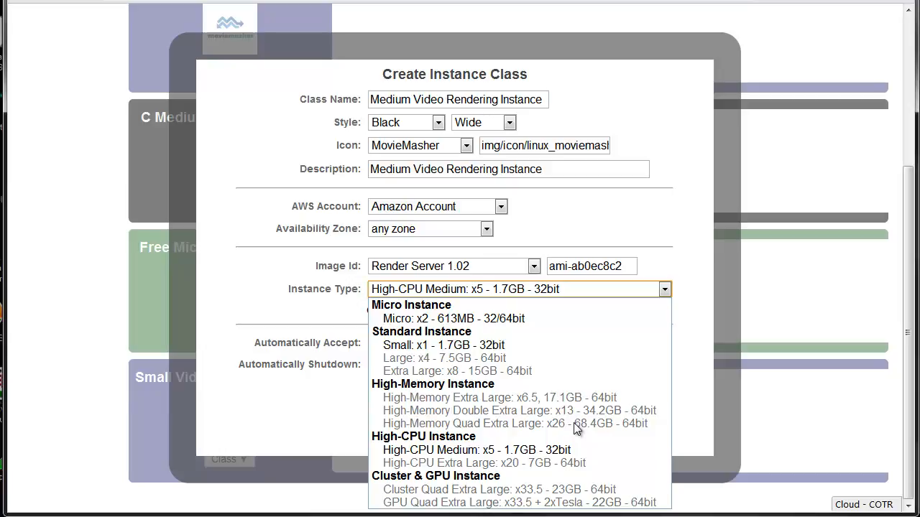
click(595, 54)
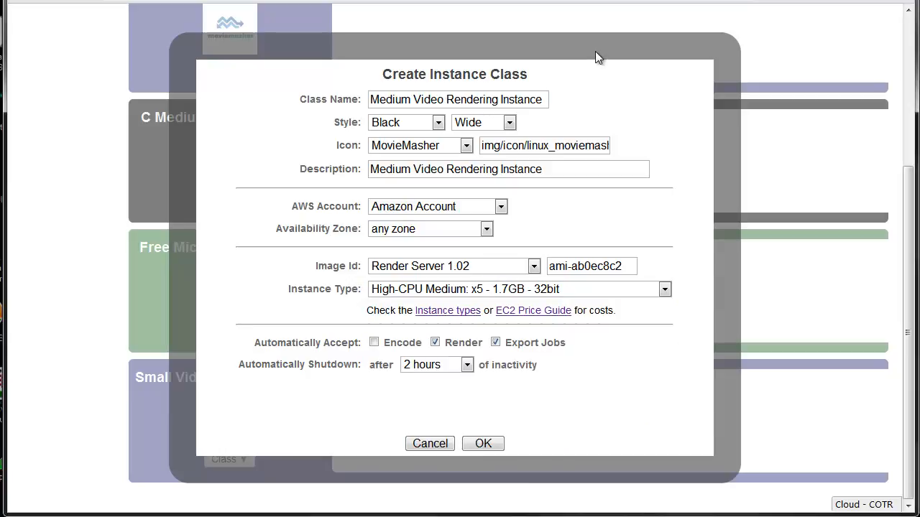
Step: Check the automatic shutdown setting, create the medium rendering instance class and view it in the class list
click(444, 368)
click(446, 368)
click(483, 444)
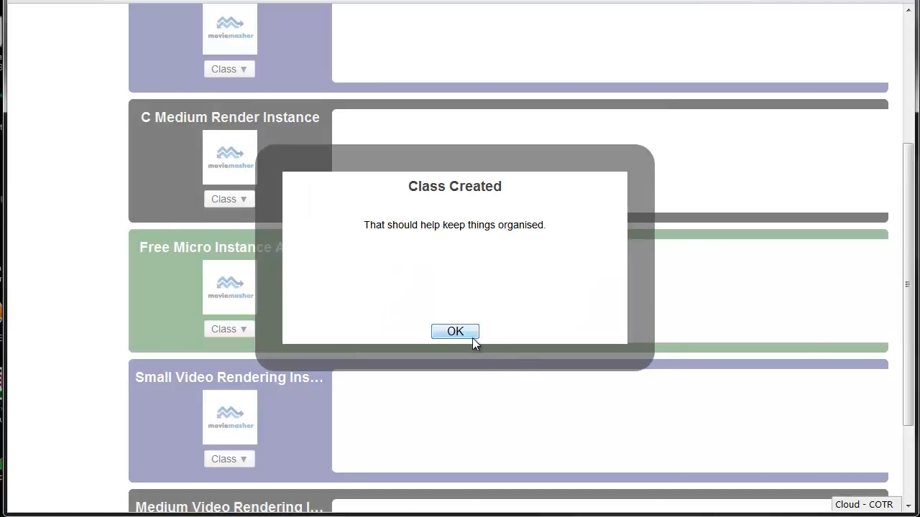
click(467, 333)
scroll(524, 378, down, 3)
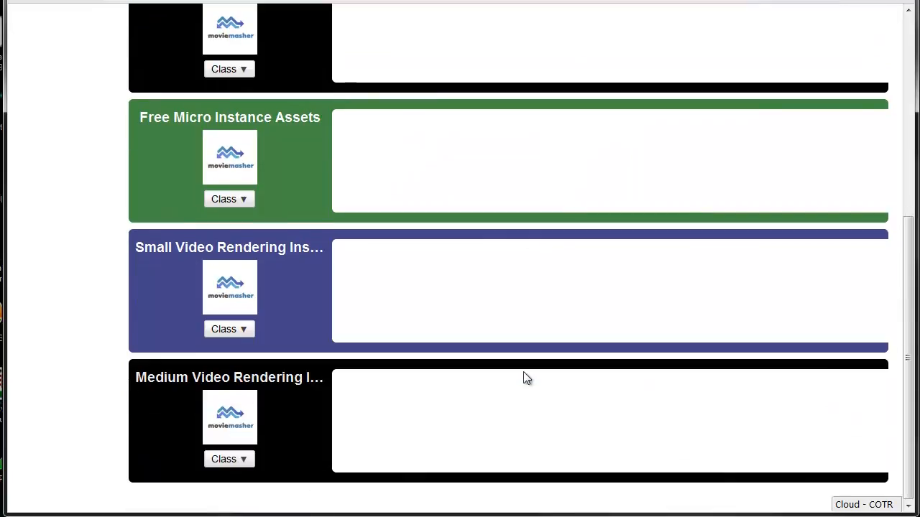